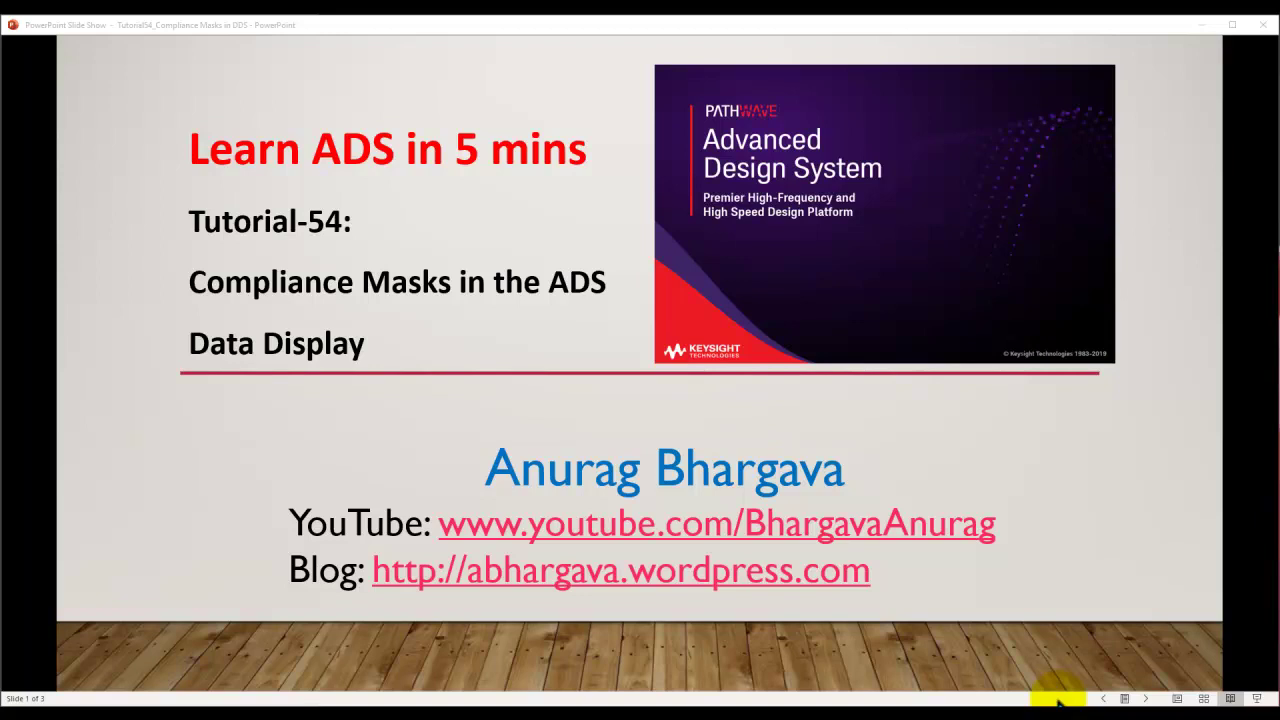
Page through the tutorial slides, return to the learning-goals slide, and bring up the ADS window.
{"action": "left_click", "coordinate": [1012, 594]}
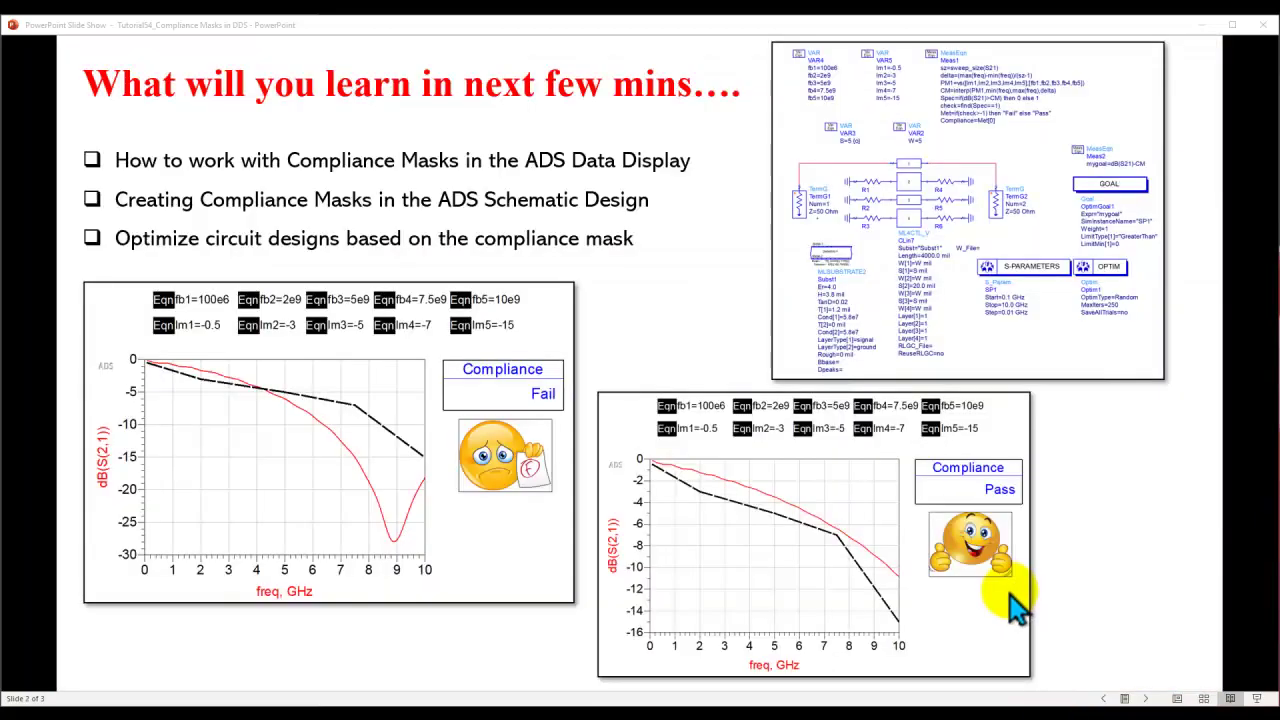
{"action": "left_click", "coordinate": [455, 262]}
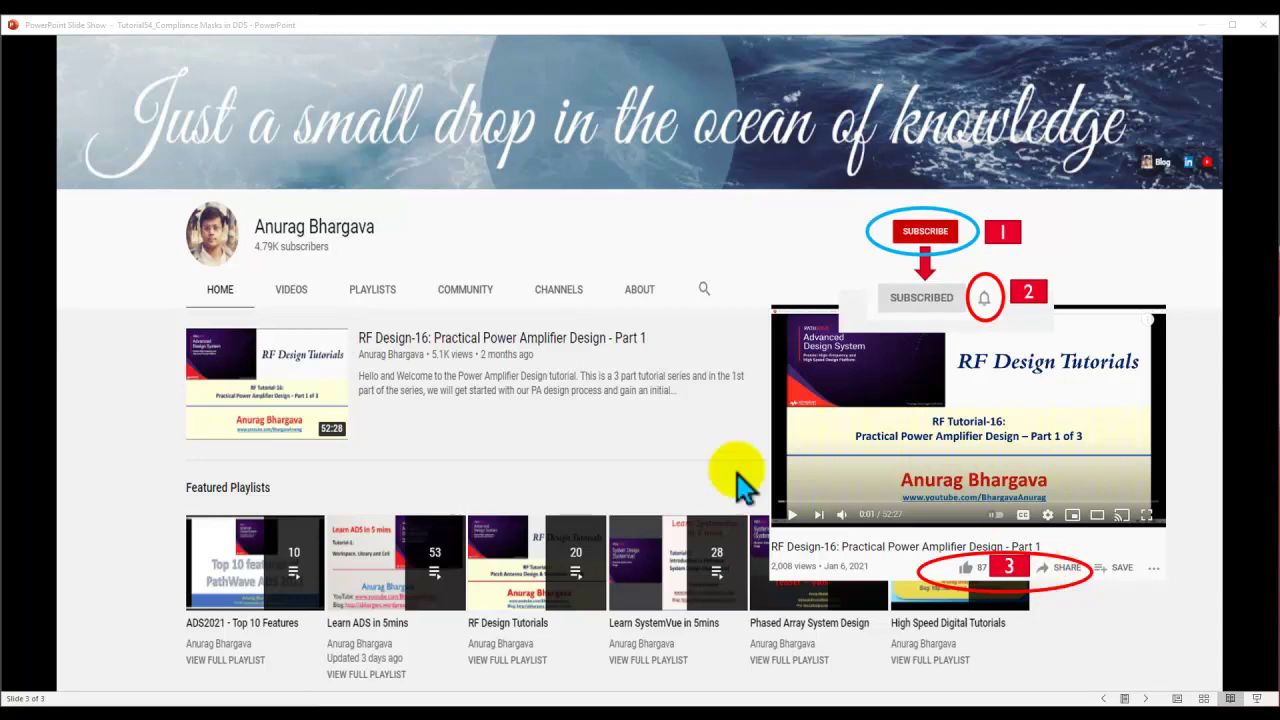
{"action": "key", "text": "Left"}
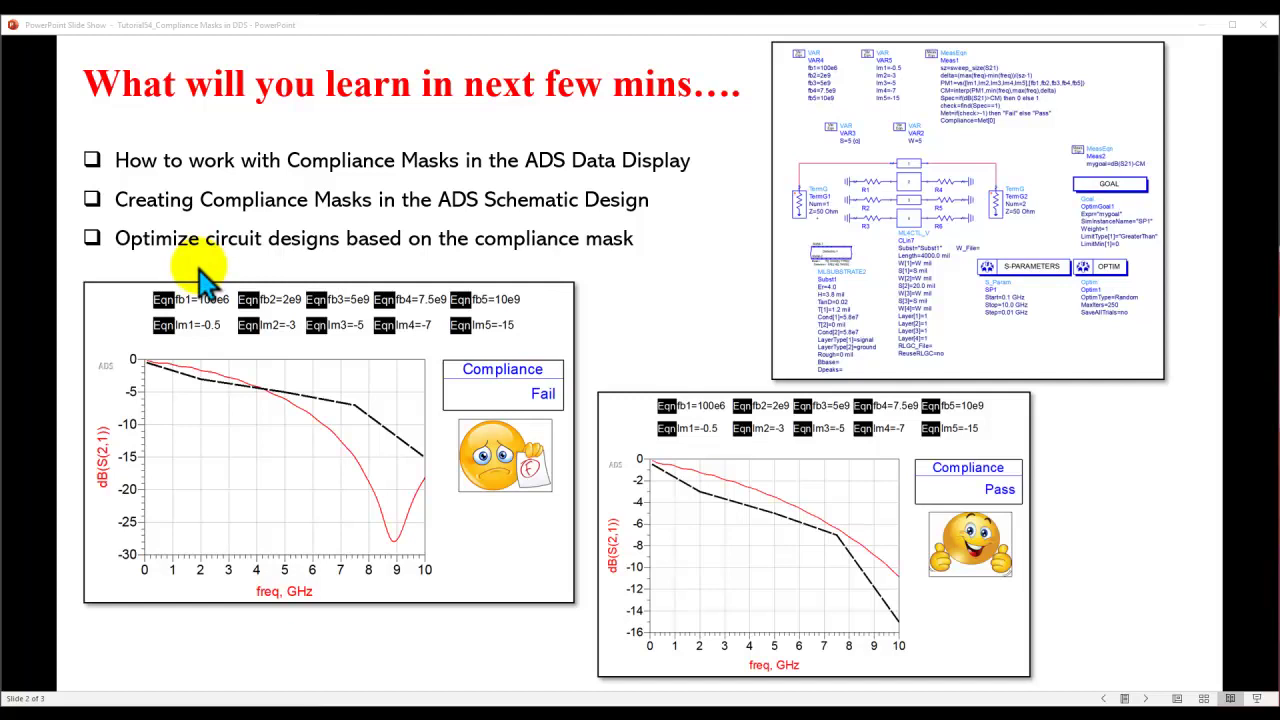
{"action": "left_click", "coordinate": [894, 697]}
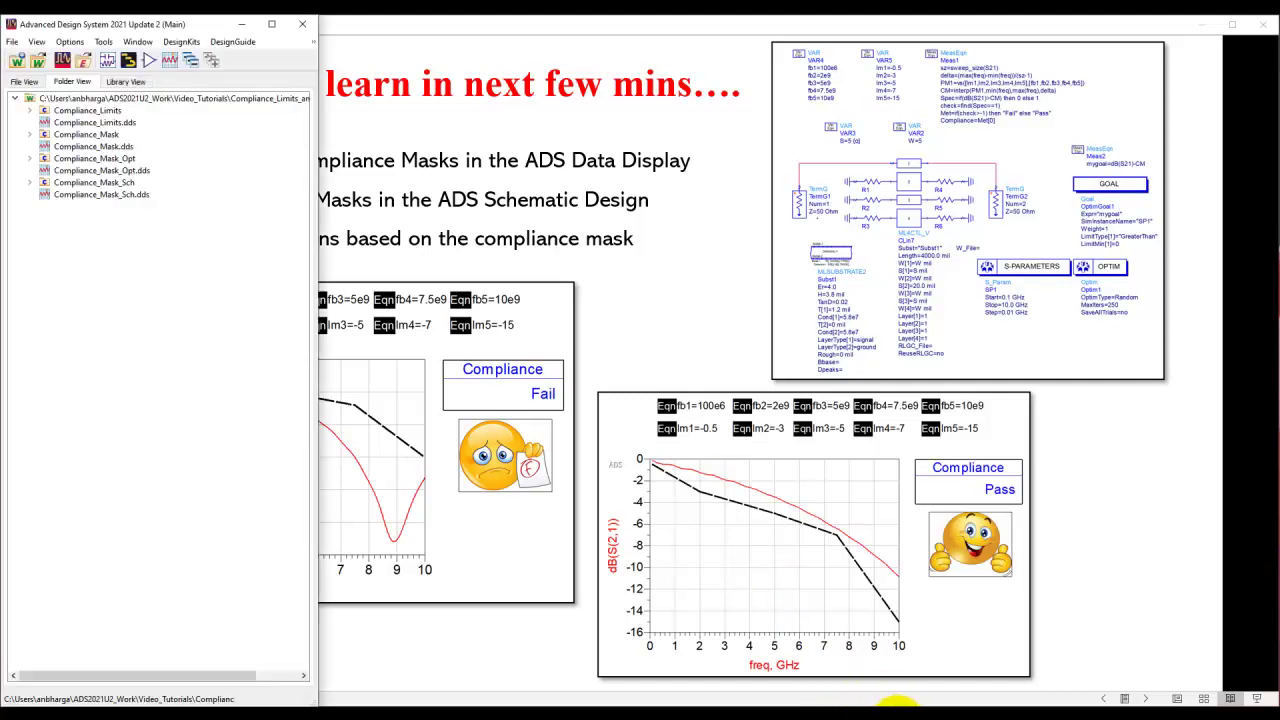
Open Compliance_Limits.dds, view the Compliance_Specs equations page, then return to the plots and Pass table.
{"action": "left_click", "coordinate": [57, 122]}
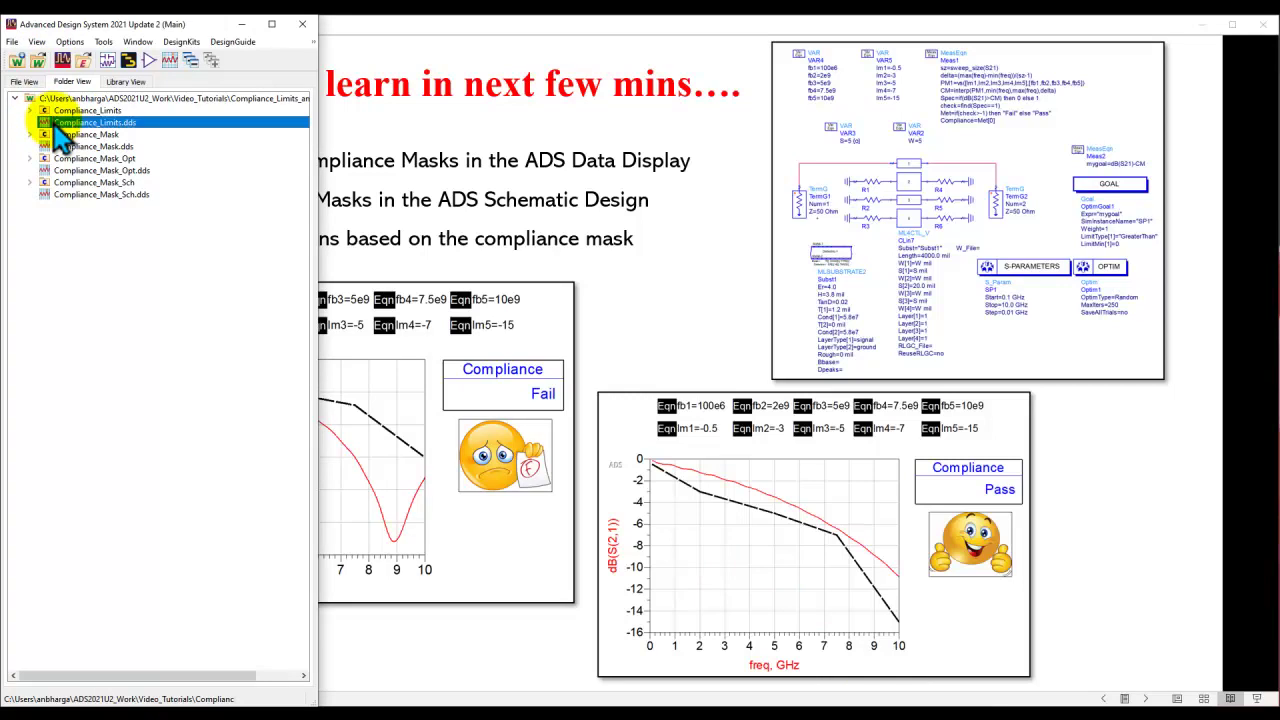
{"action": "double_click", "coordinate": [57, 122]}
{"action": "scroll", "coordinate": [600, 386], "scroll_direction": "up", "scroll_amount": 3}
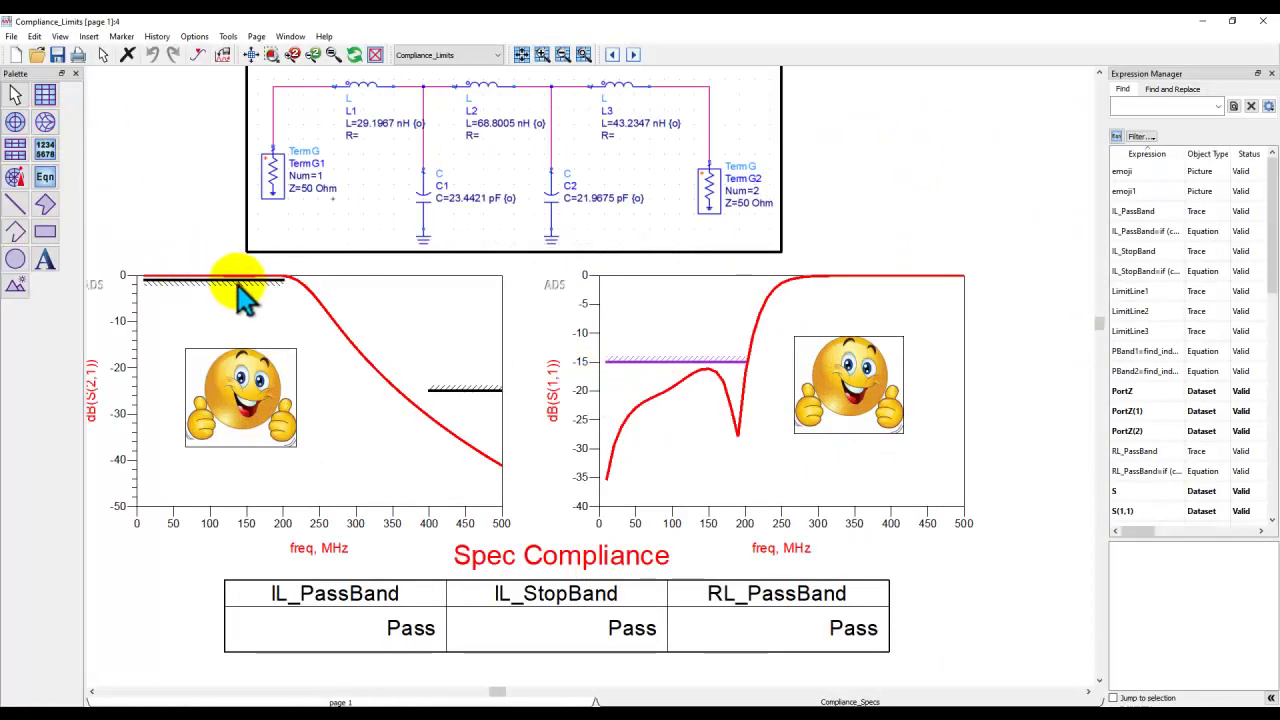
{"action": "mouse_move", "coordinate": [243, 297]}
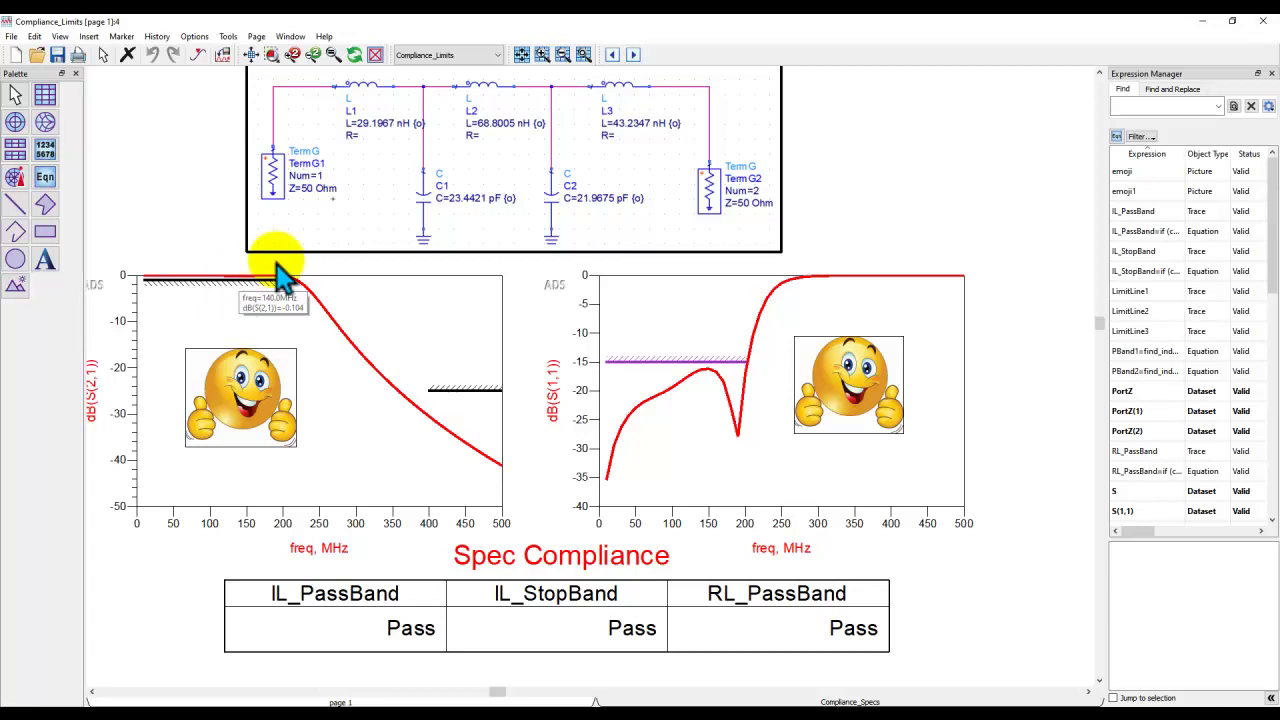
{"action": "left_click", "coordinate": [633, 55]}
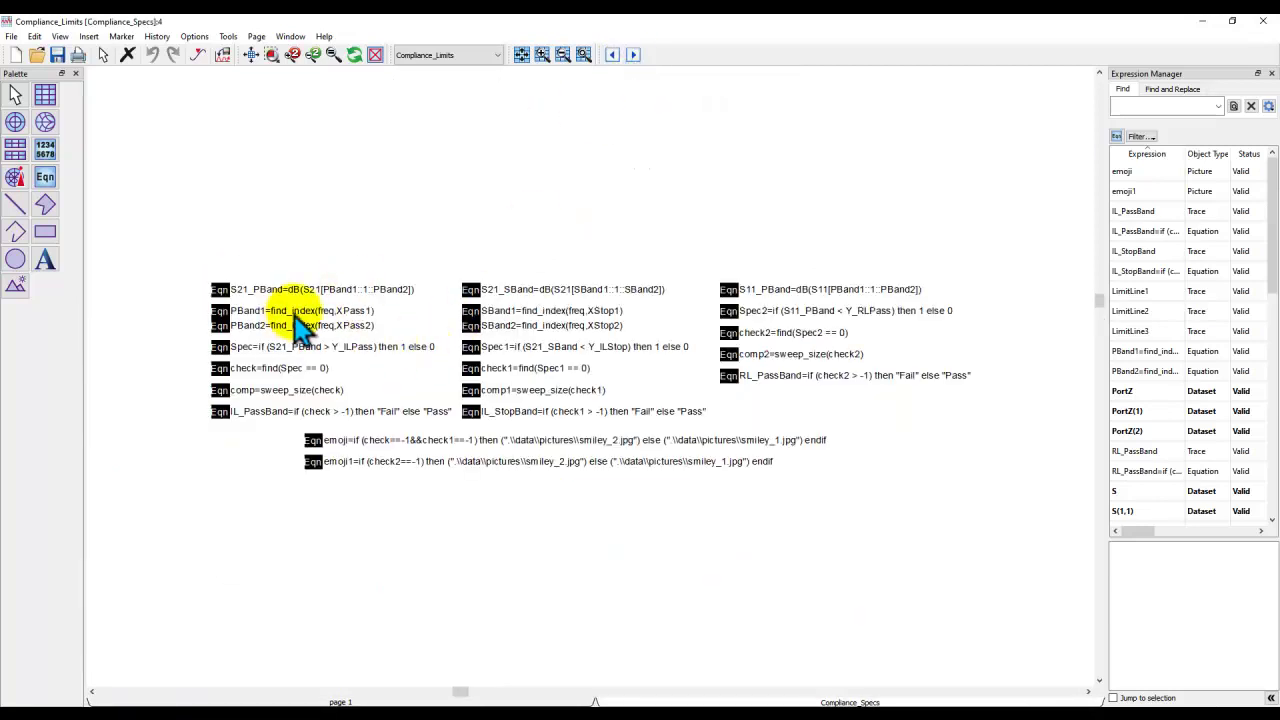
{"action": "left_click", "coordinate": [633, 55]}
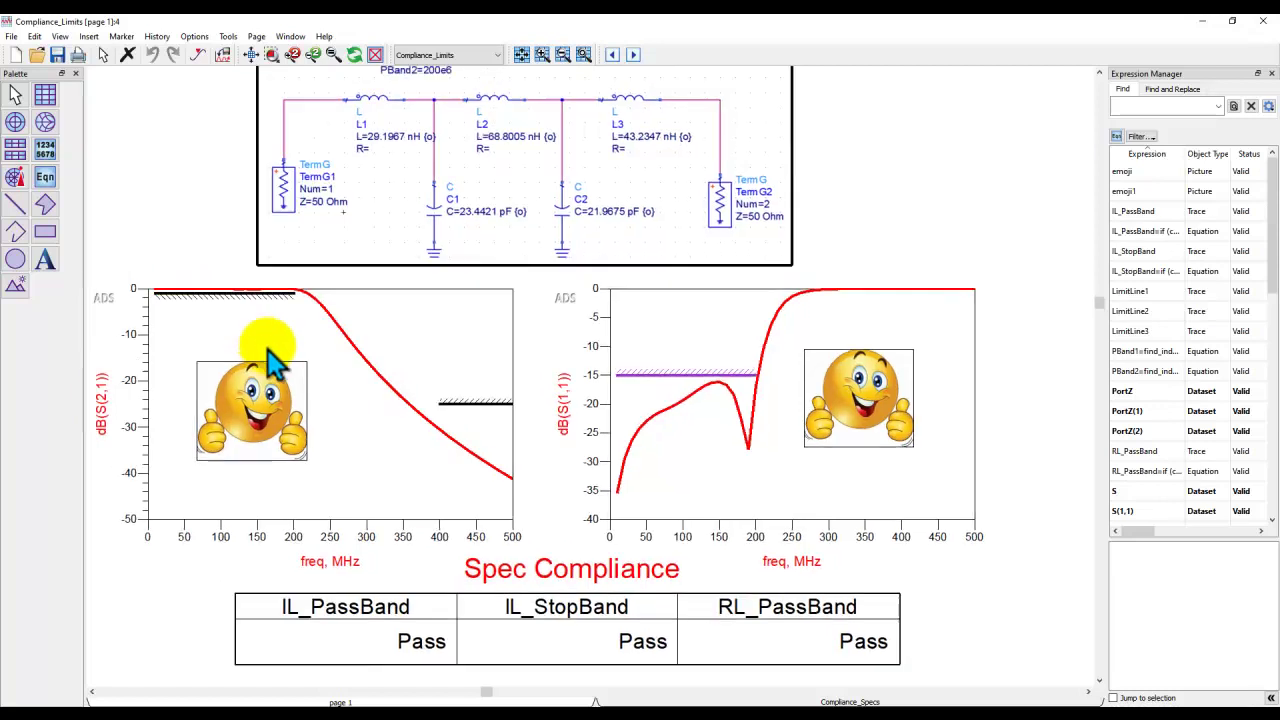
{"action": "scroll", "coordinate": [285, 375], "scroll_direction": "up", "scroll_amount": 1}
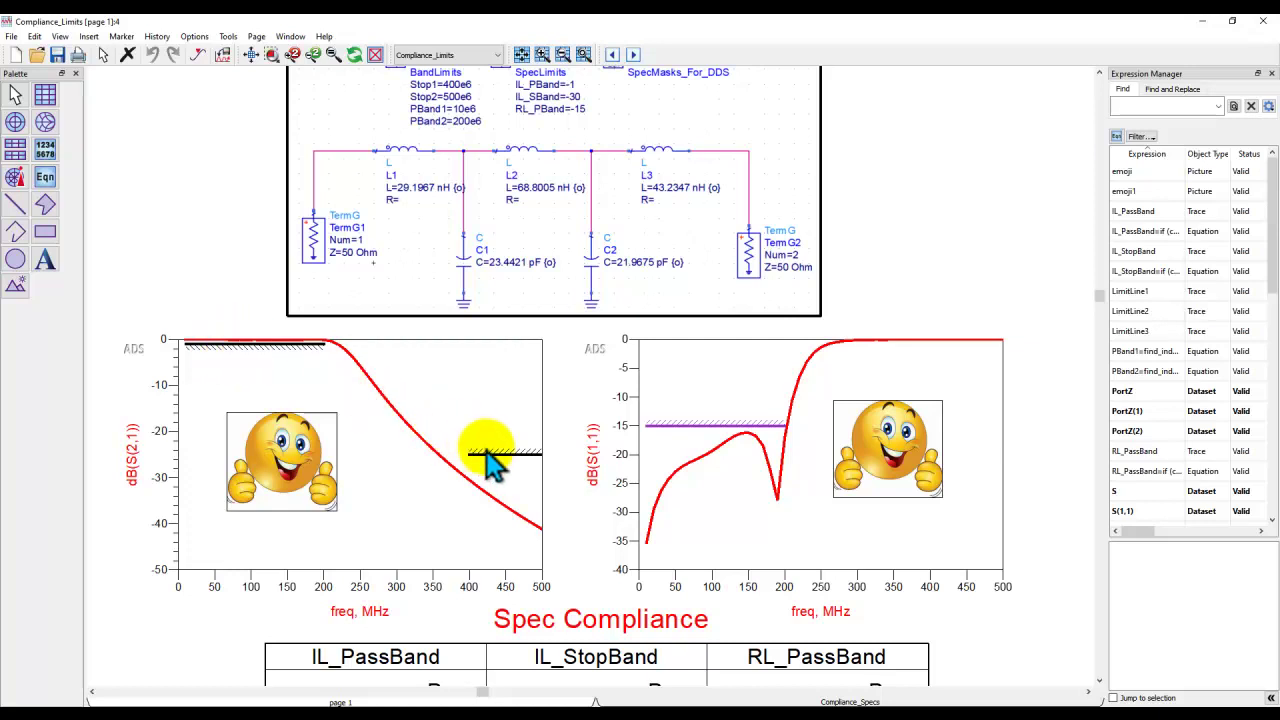
View the passband limit line's data points and cancel without changes.
{"action": "double_click", "coordinate": [310, 362]}
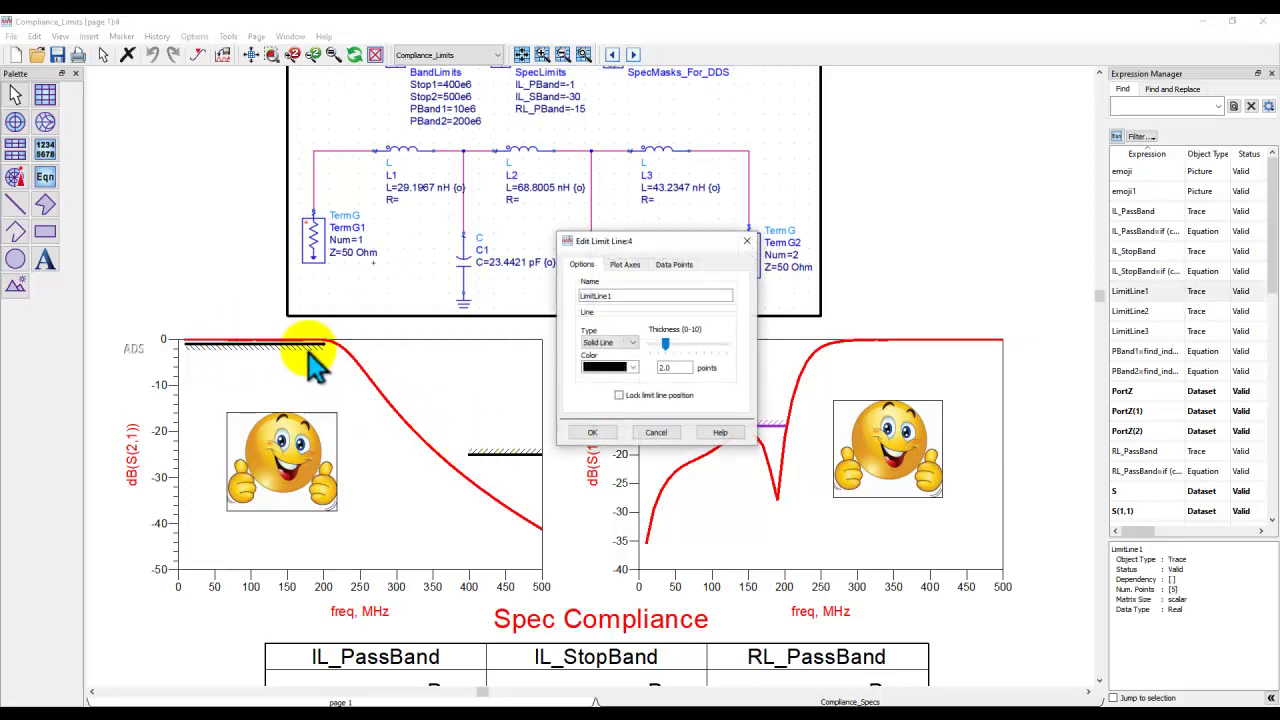
{"action": "left_click", "coordinate": [672, 264]}
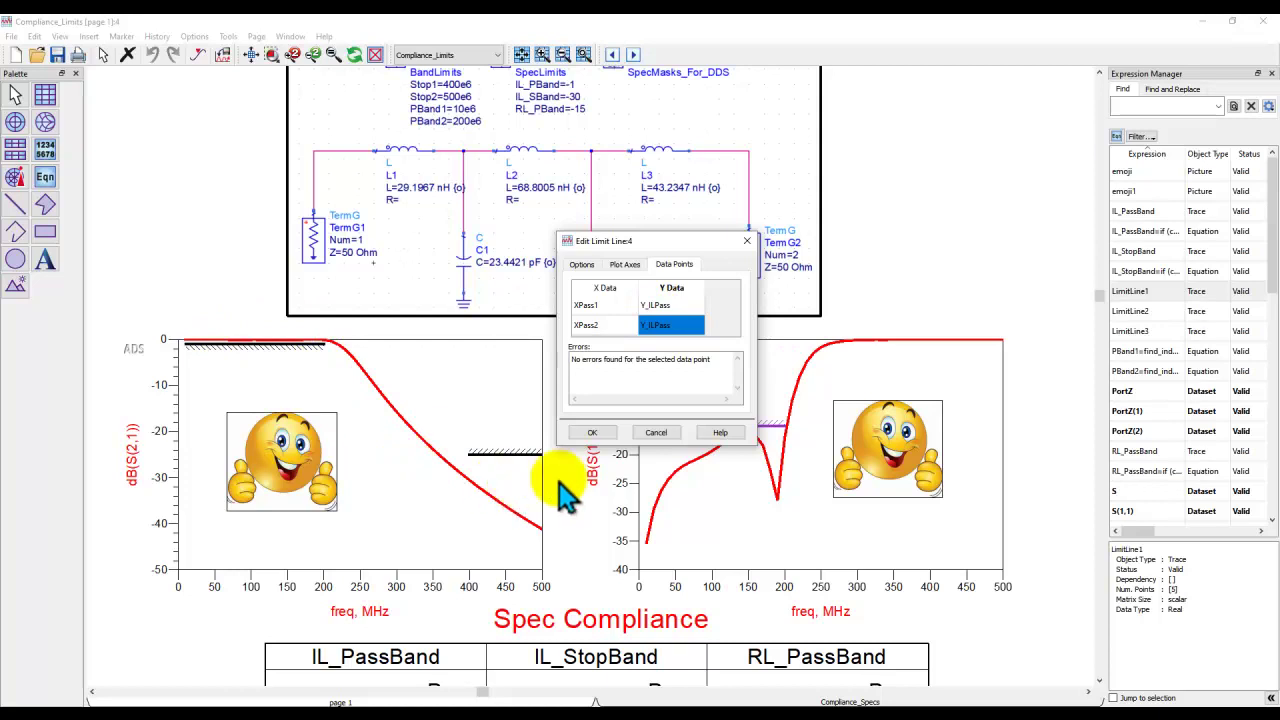
{"action": "left_click", "coordinate": [656, 433]}
Dismiss the Insert list, fit the page with View All, and close the Compliance_Limits display.
{"action": "left_click", "coordinate": [88, 37]}
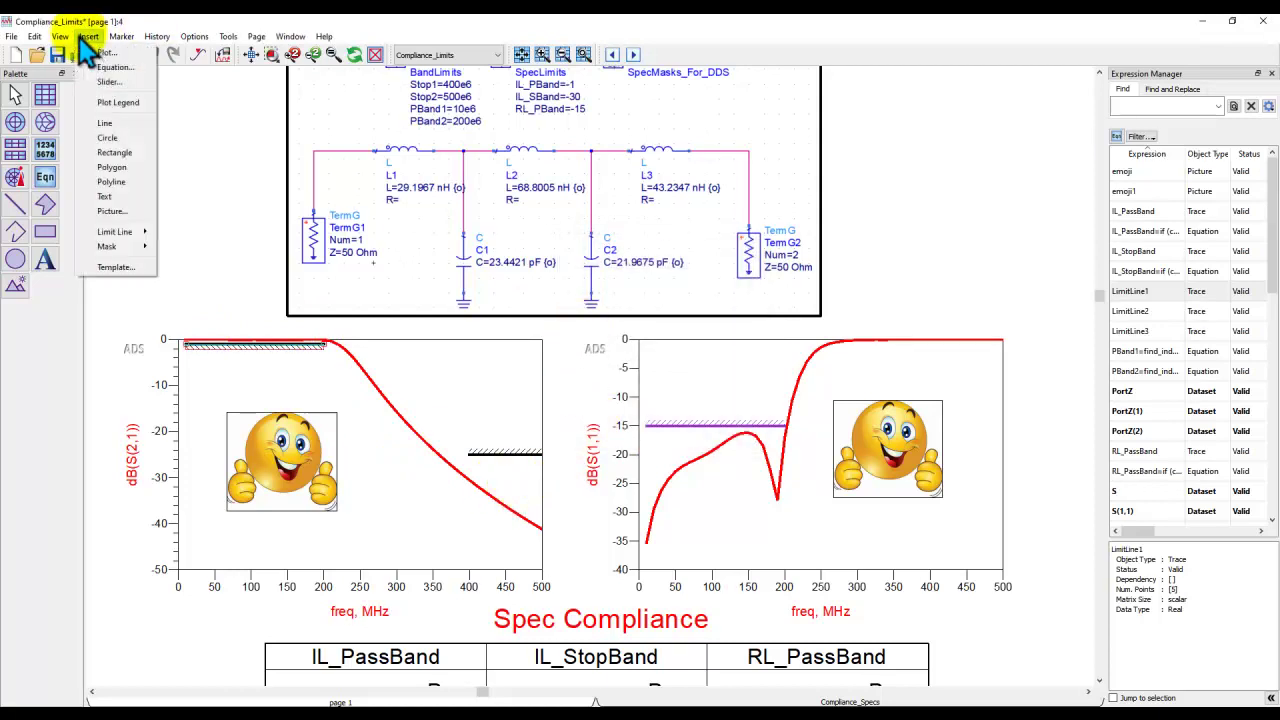
{"action": "mouse_move", "coordinate": [131, 250]}
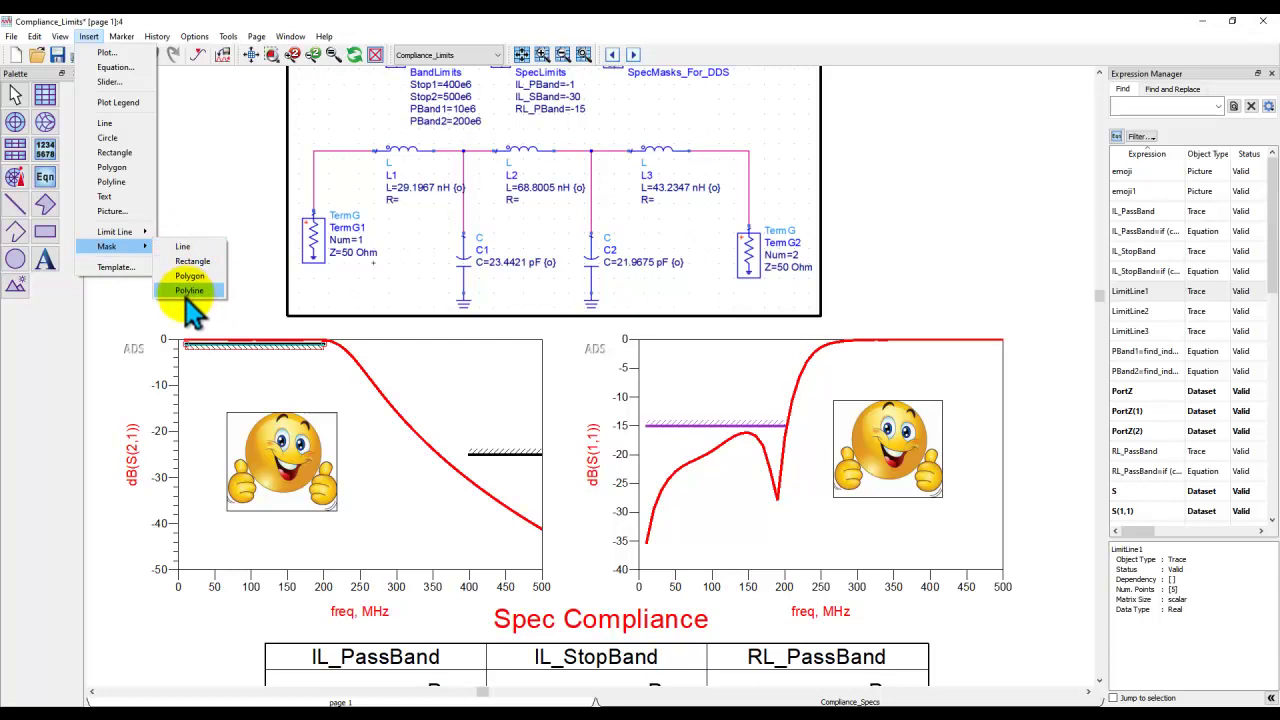
{"action": "left_click", "coordinate": [200, 177]}
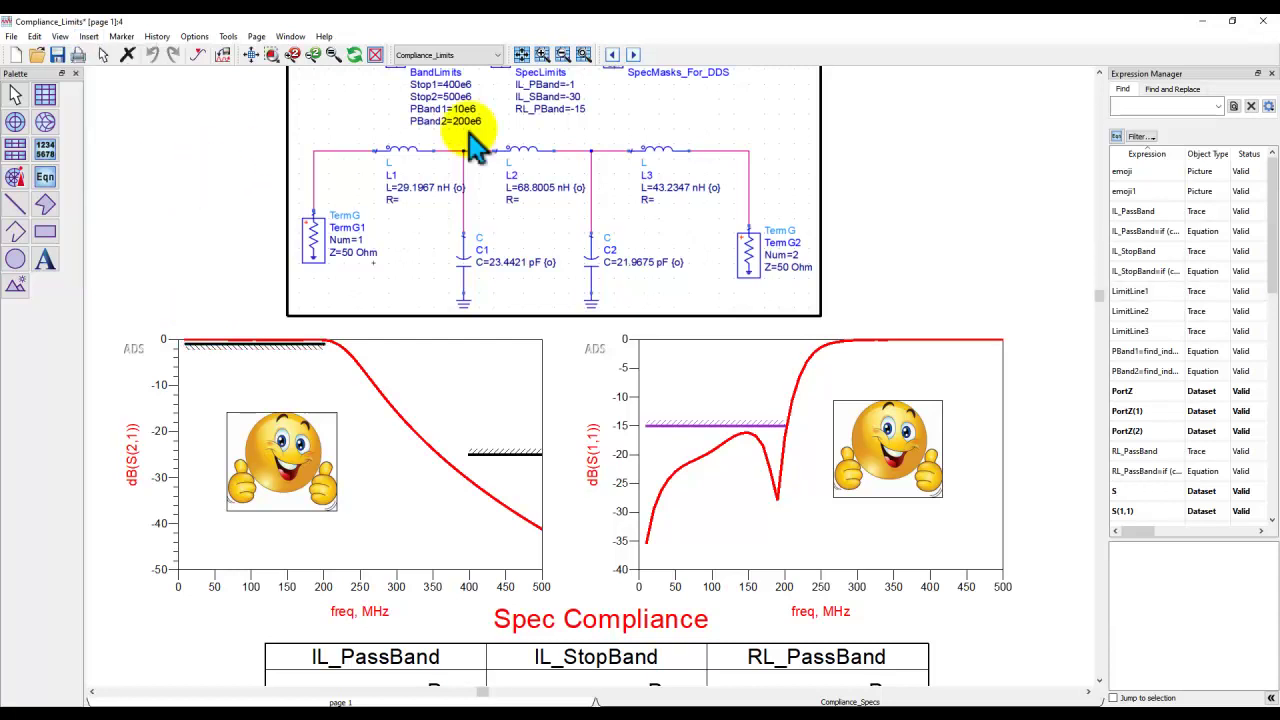
{"action": "left_click", "coordinate": [251, 55]}
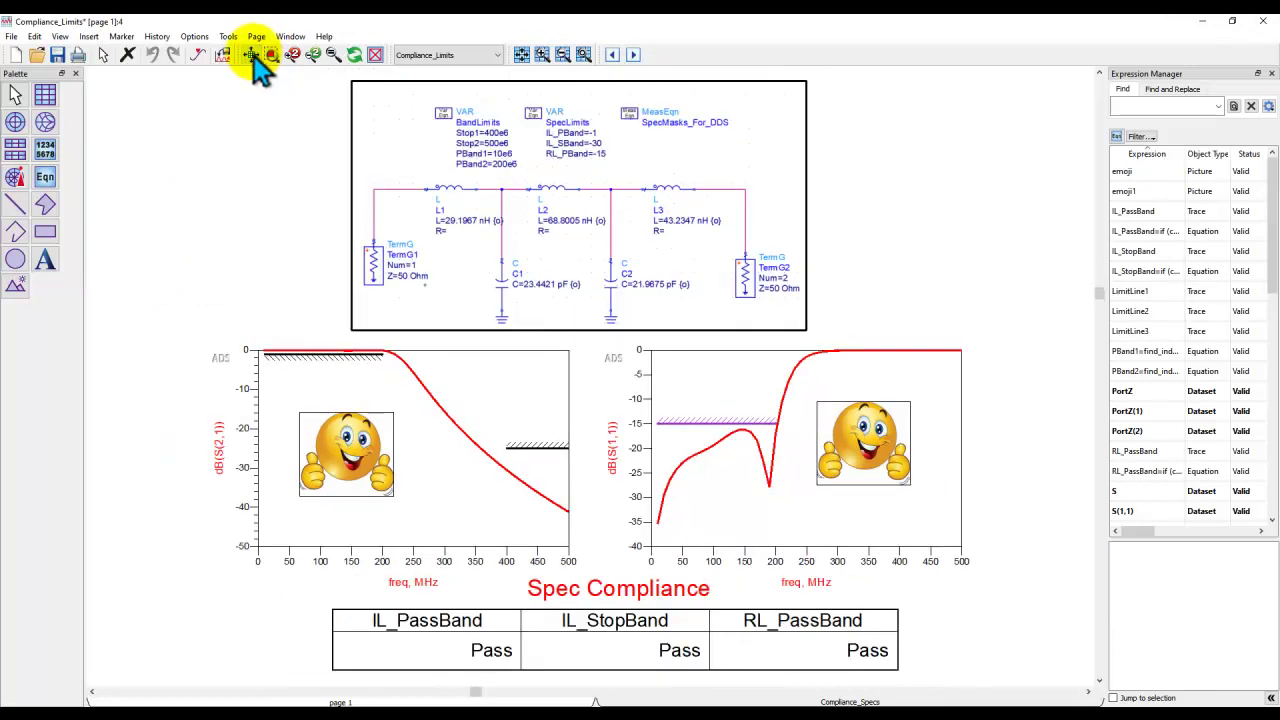
{"action": "left_click", "coordinate": [1265, 22]}
Answer the save prompt, open the Compliance_Mask schematic, and run its S-parameter simulation.
{"action": "left_click", "coordinate": [634, 384]}
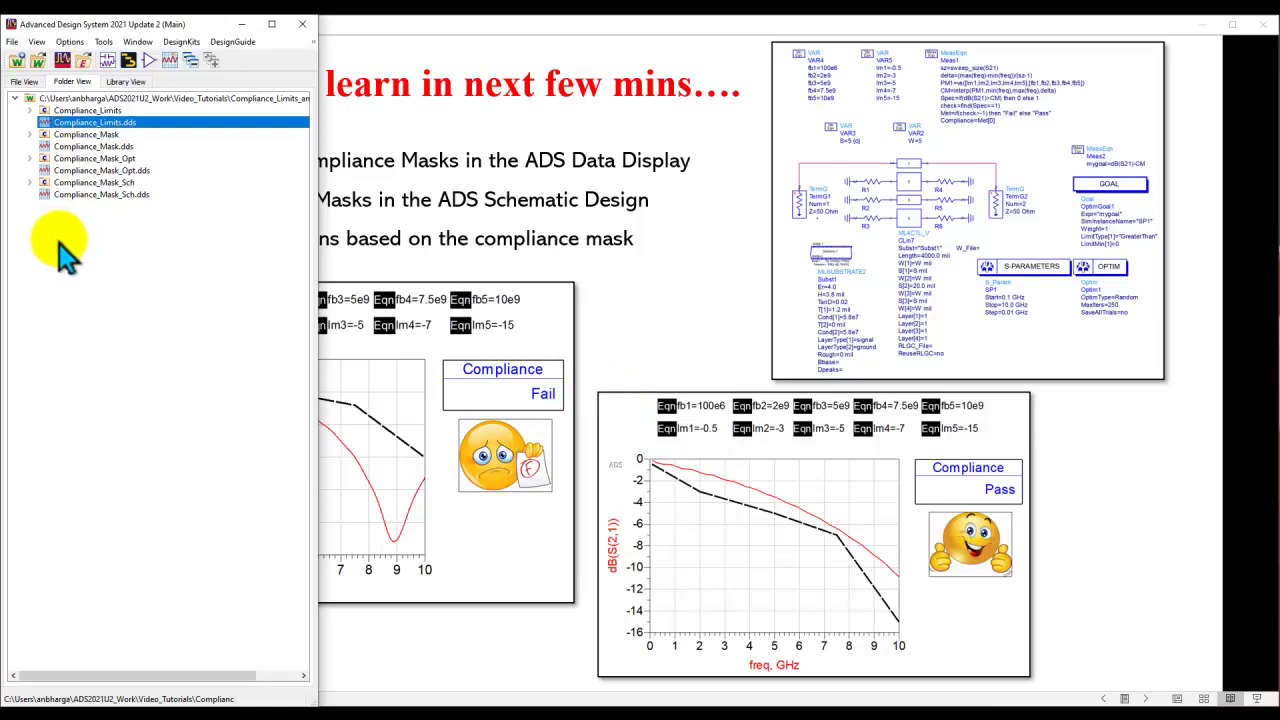
{"action": "left_click", "coordinate": [30, 134]}
{"action": "double_click", "coordinate": [68, 146]}
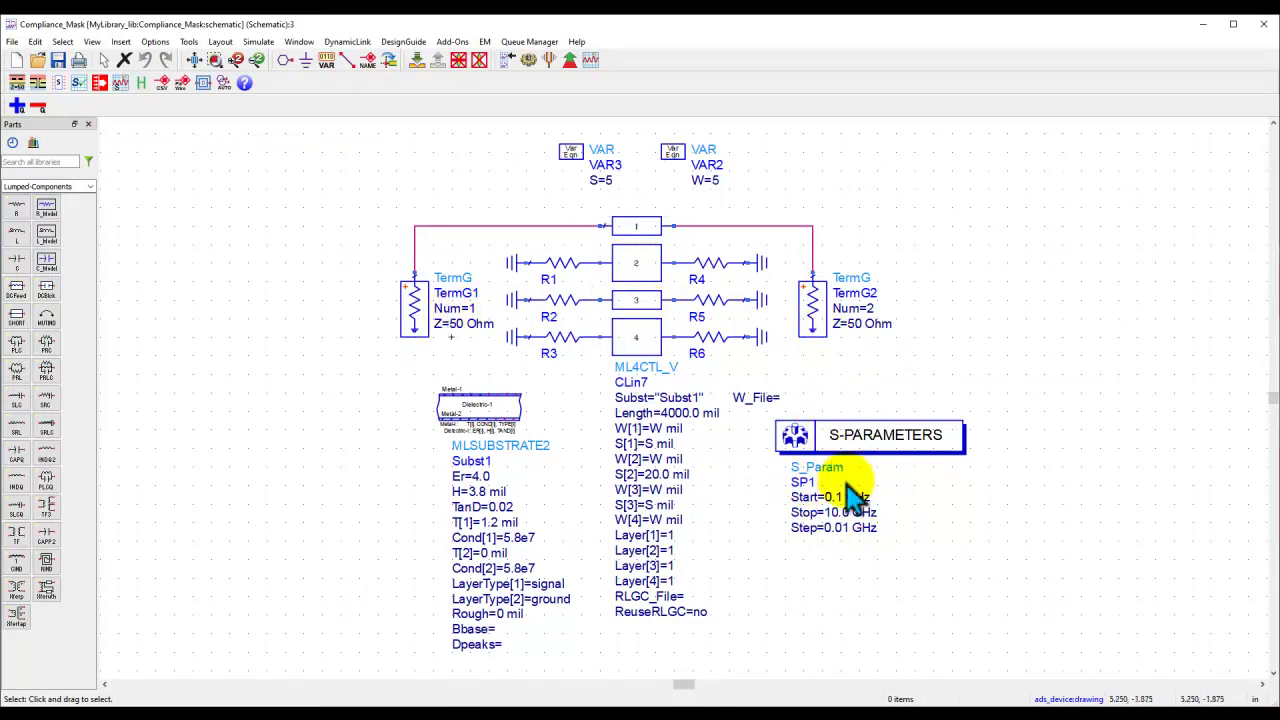
{"action": "left_click", "coordinate": [528, 62]}
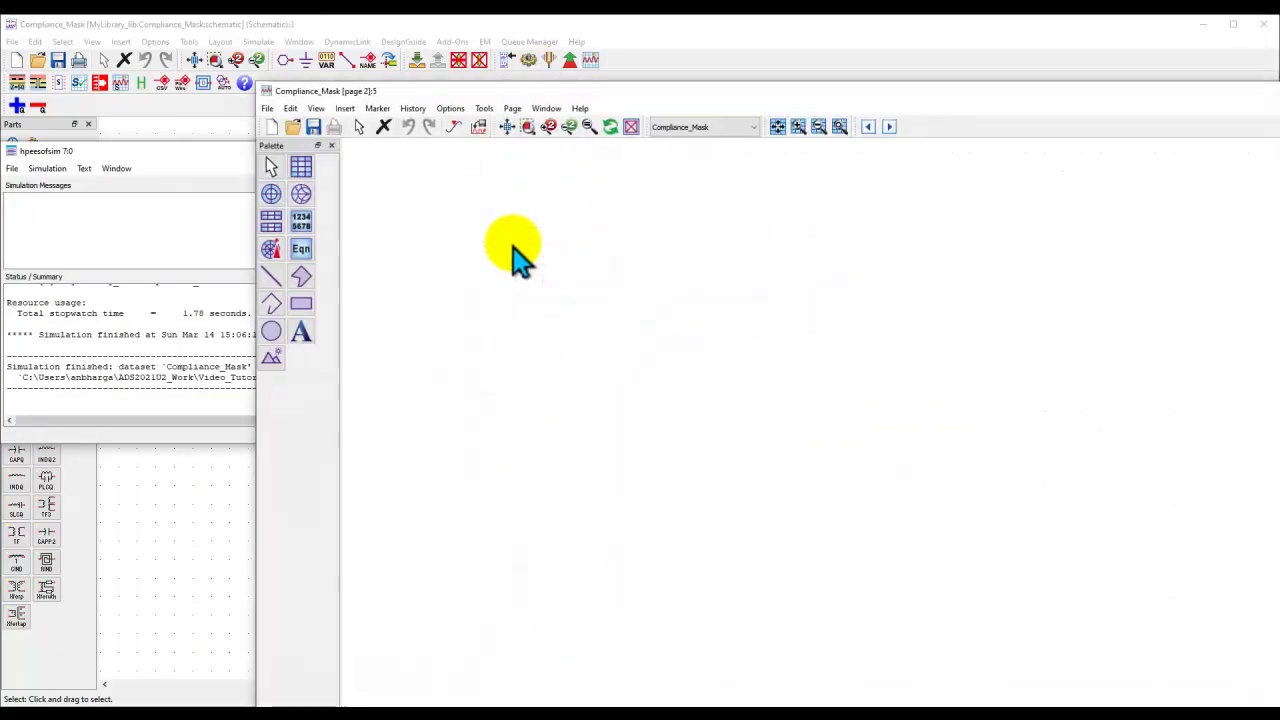
Maximize the data display and add S(2,1) as a dB(S(2,1)) rectangular plot.
{"action": "double_click", "coordinate": [565, 90]}
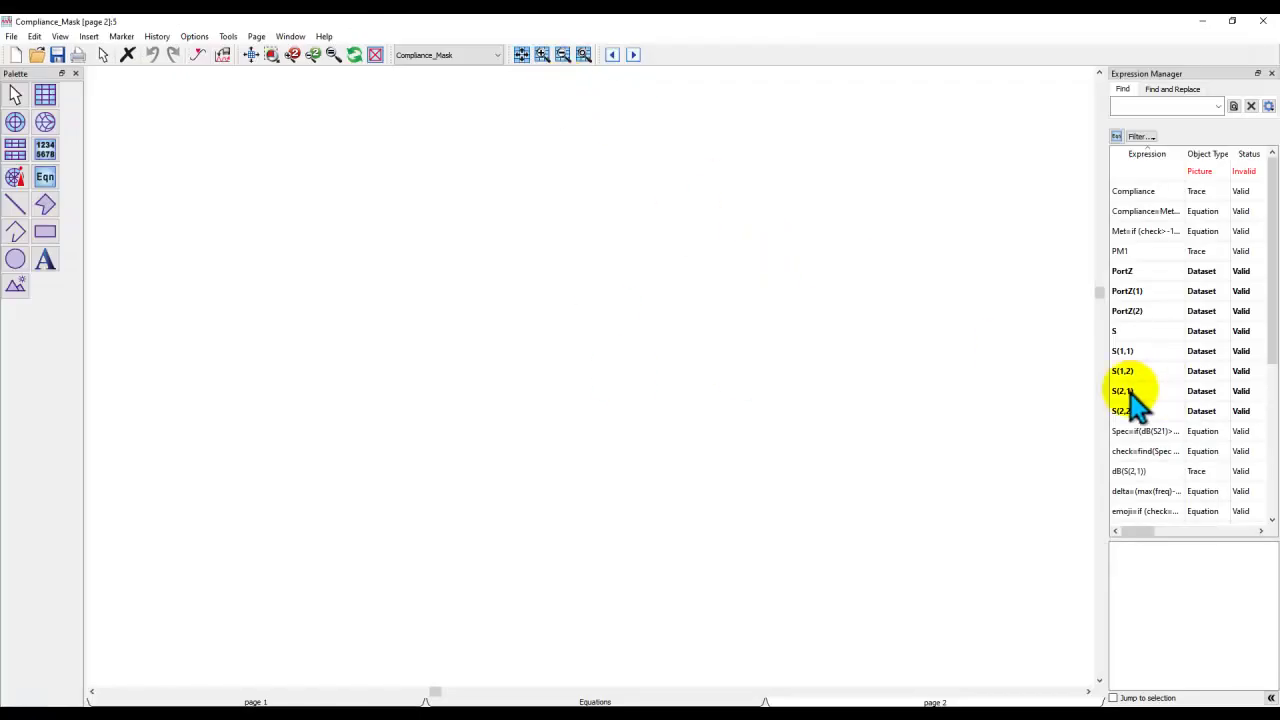
{"action": "left_click_drag", "start_coordinate": [1123, 391], "coordinate": [231, 129]}
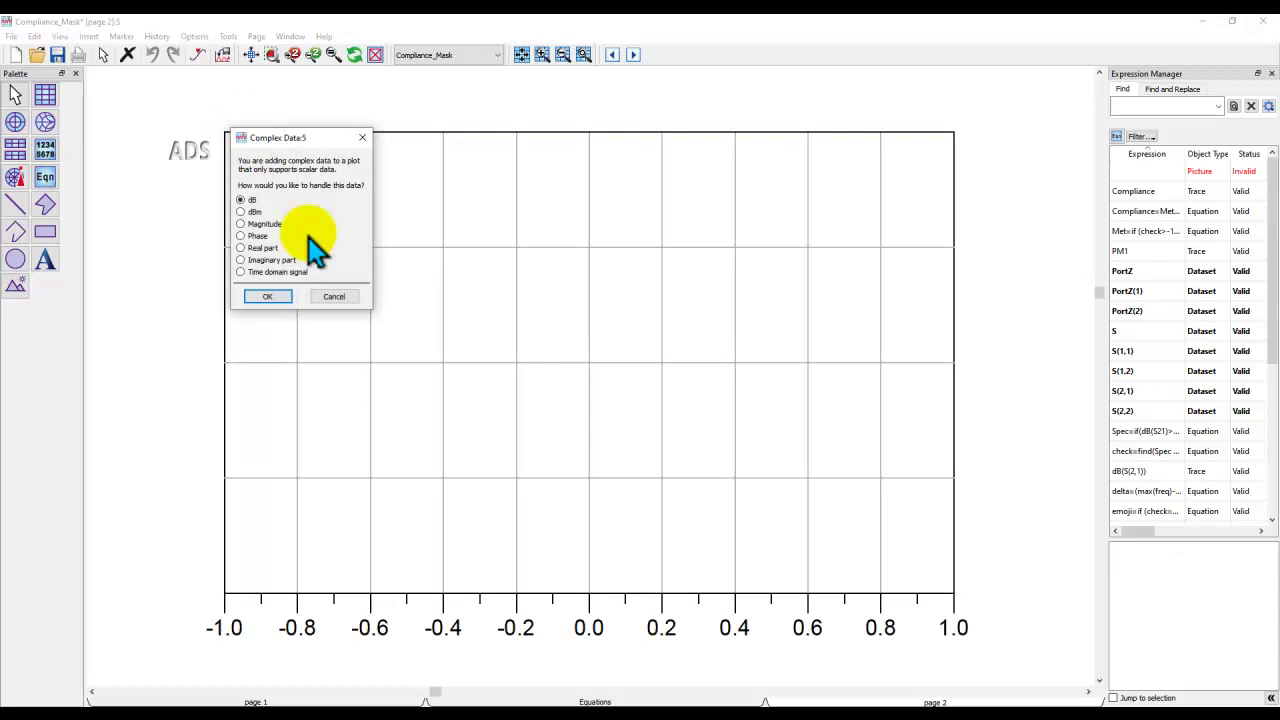
{"action": "left_click", "coordinate": [264, 296]}
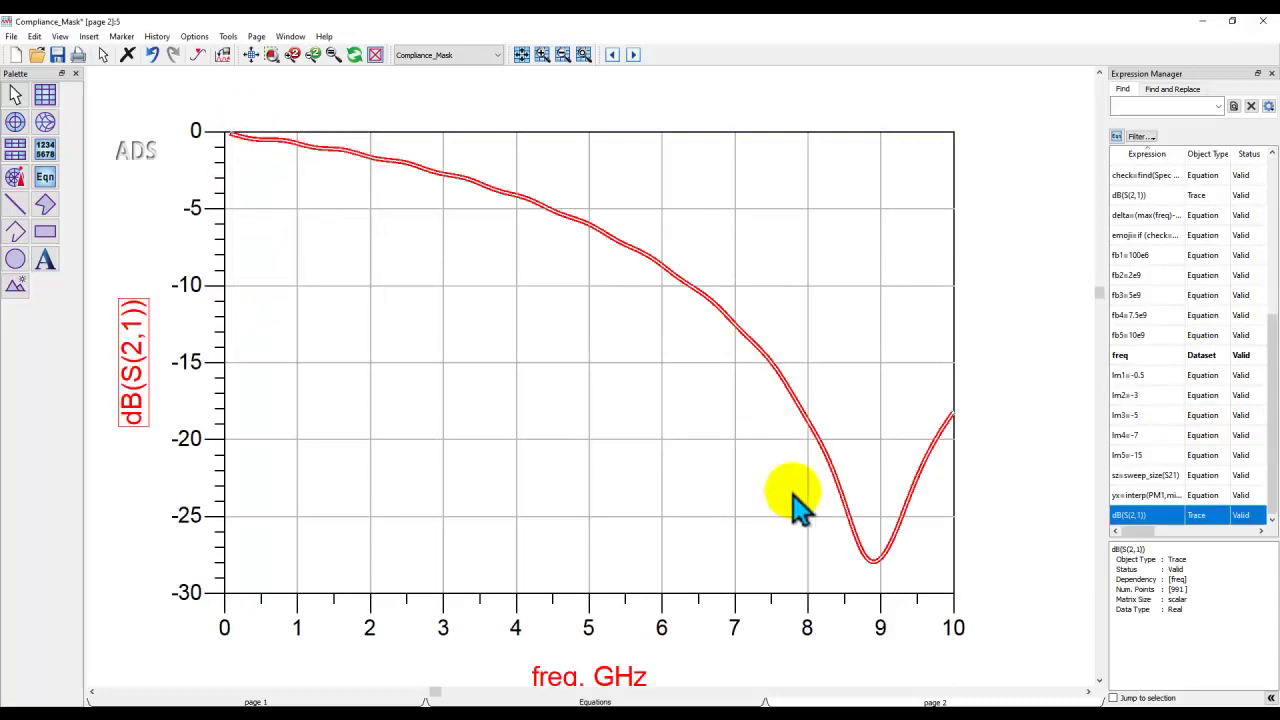
{"action": "left_click", "coordinate": [997, 352]}
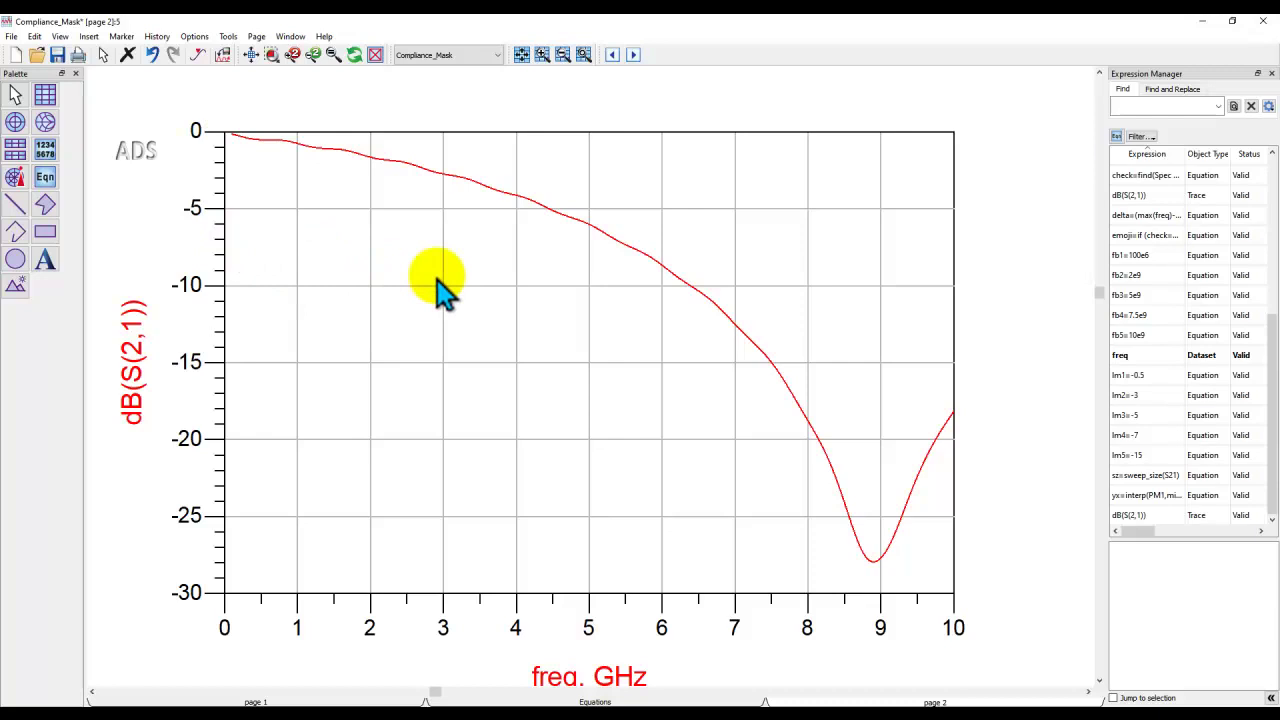
Draw a polyline mask from 0 GHz/-1.5 dB through 3.4, 5.8, 7 GHz to 10 GHz/-30 dB.
{"action": "left_click", "coordinate": [89, 37]}
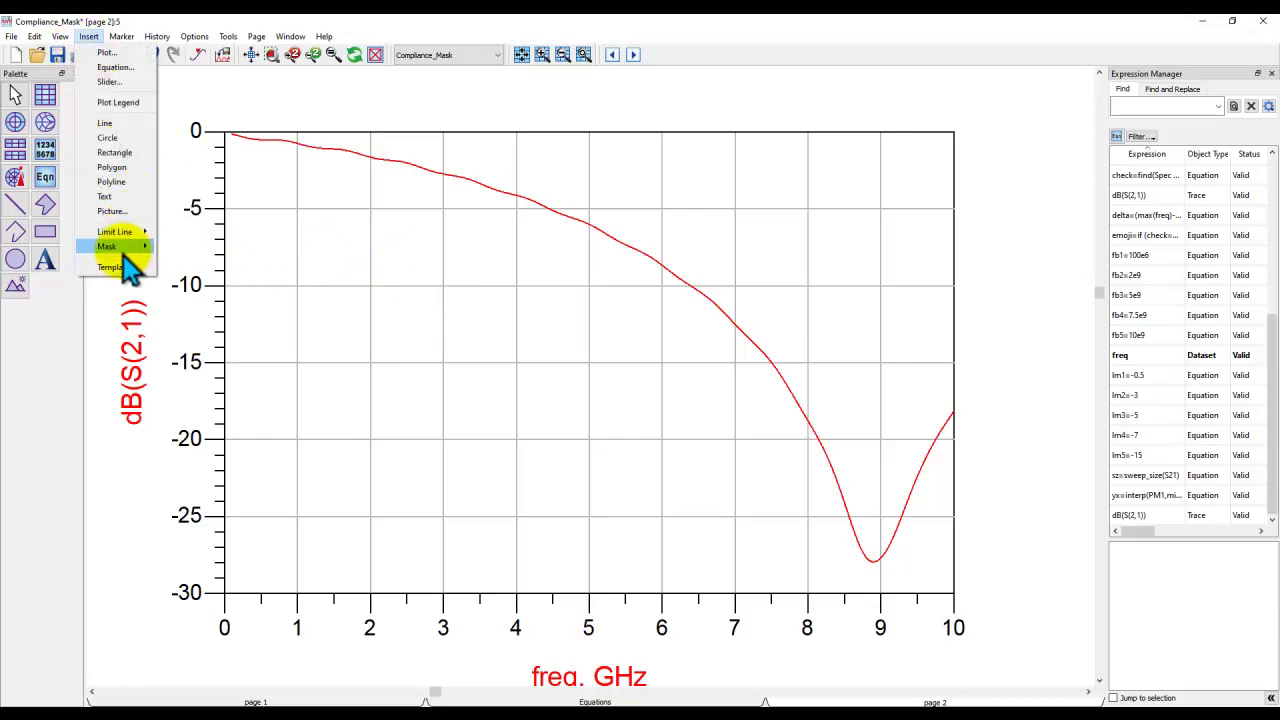
{"action": "mouse_move", "coordinate": [122, 250]}
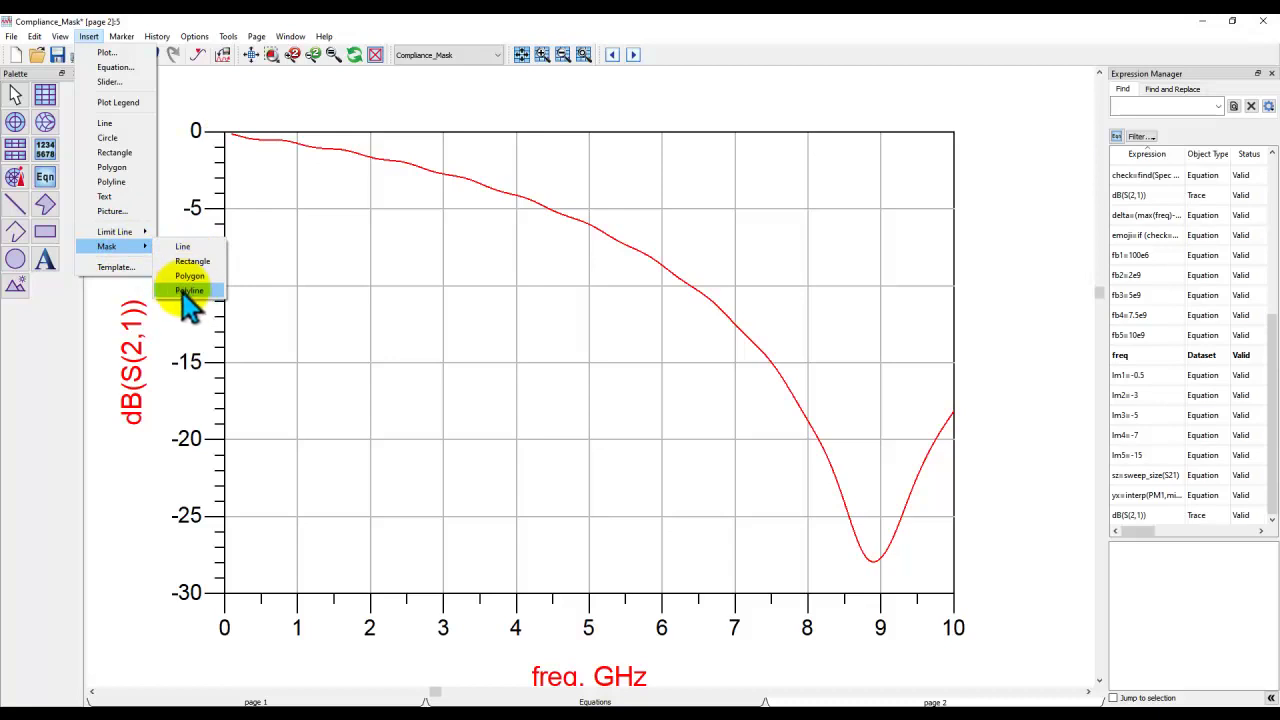
{"action": "left_click", "coordinate": [185, 291]}
{"action": "left_click", "coordinate": [232, 152]}
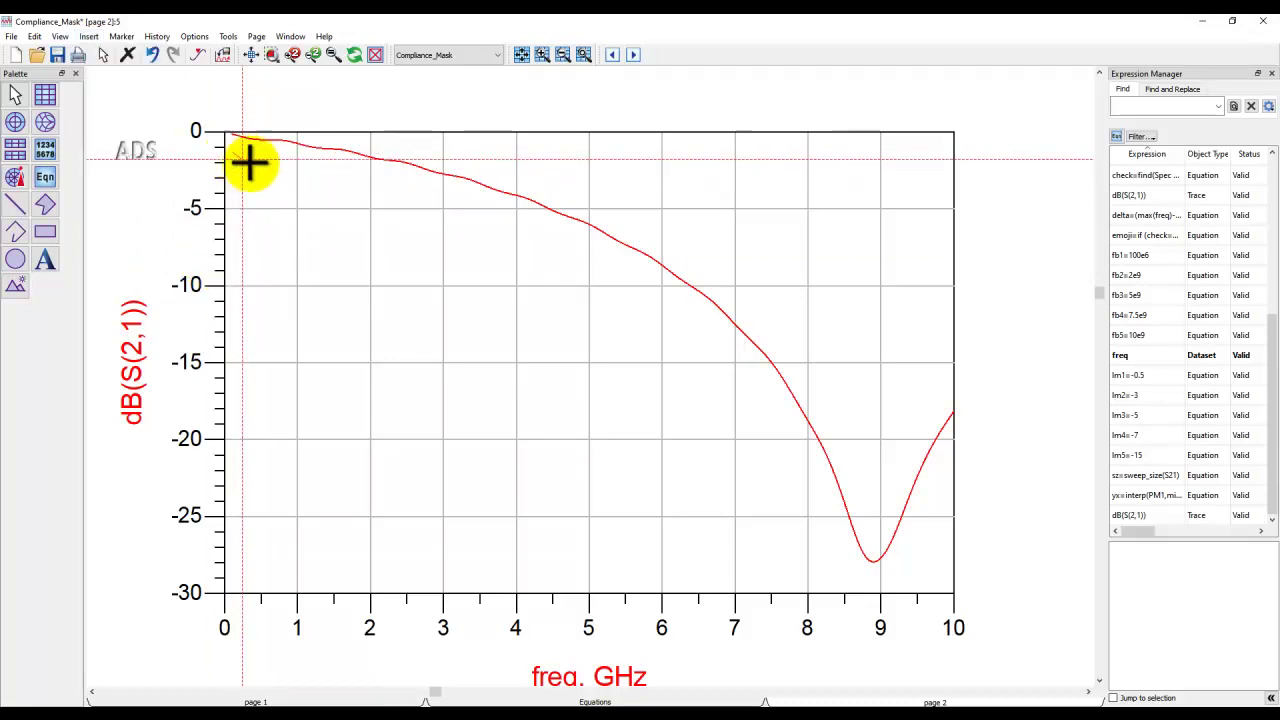
{"action": "left_click", "coordinate": [467, 197]}
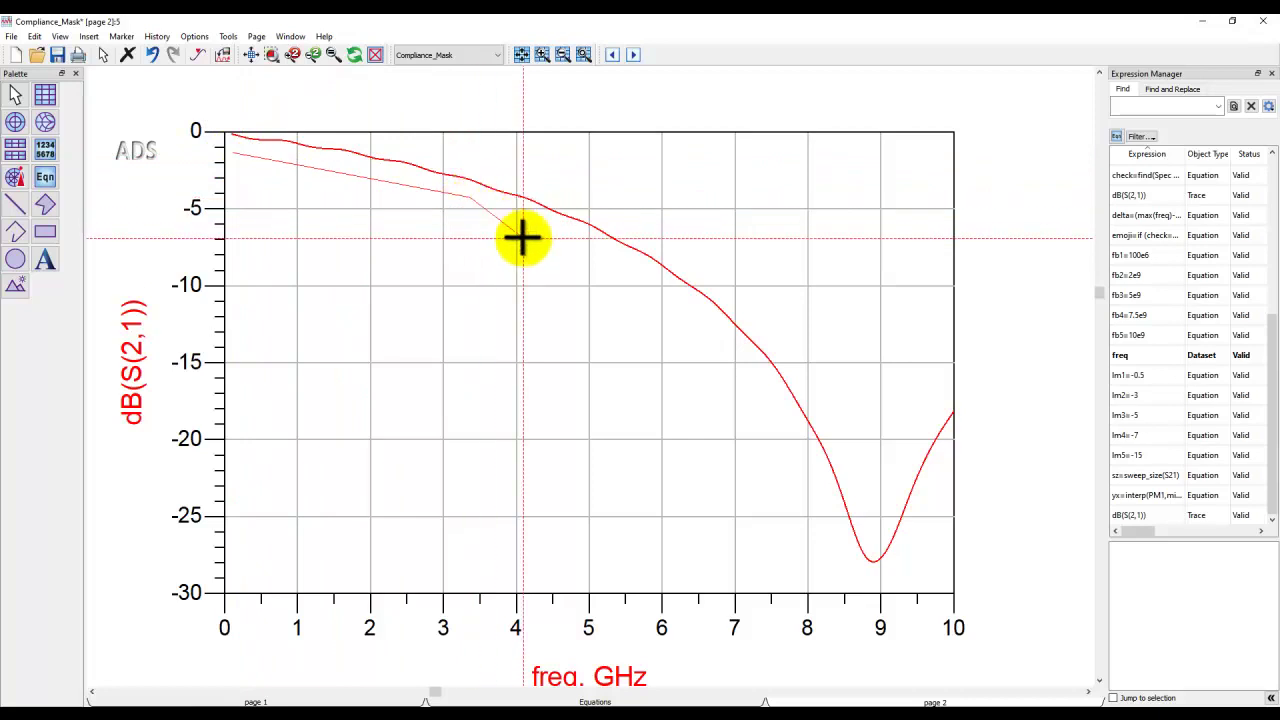
{"action": "left_click", "coordinate": [646, 338]}
{"action": "left_click", "coordinate": [738, 506]}
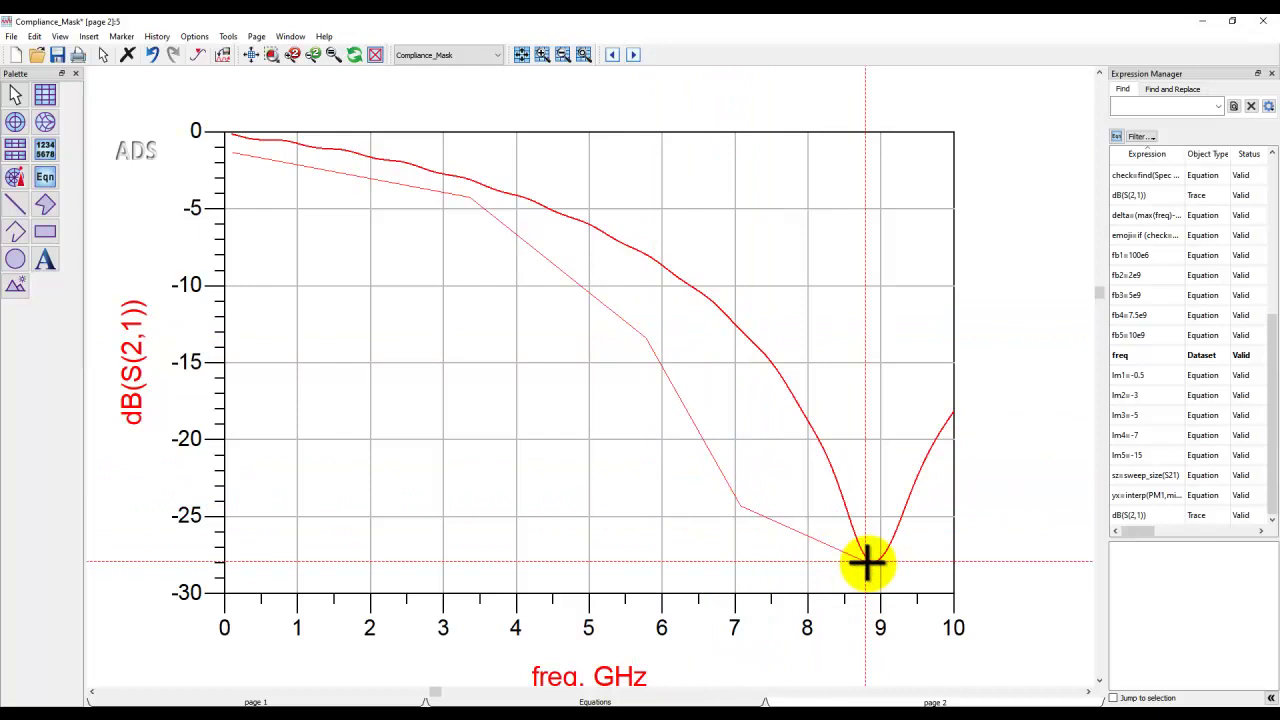
{"action": "double_click", "coordinate": [953, 587]}
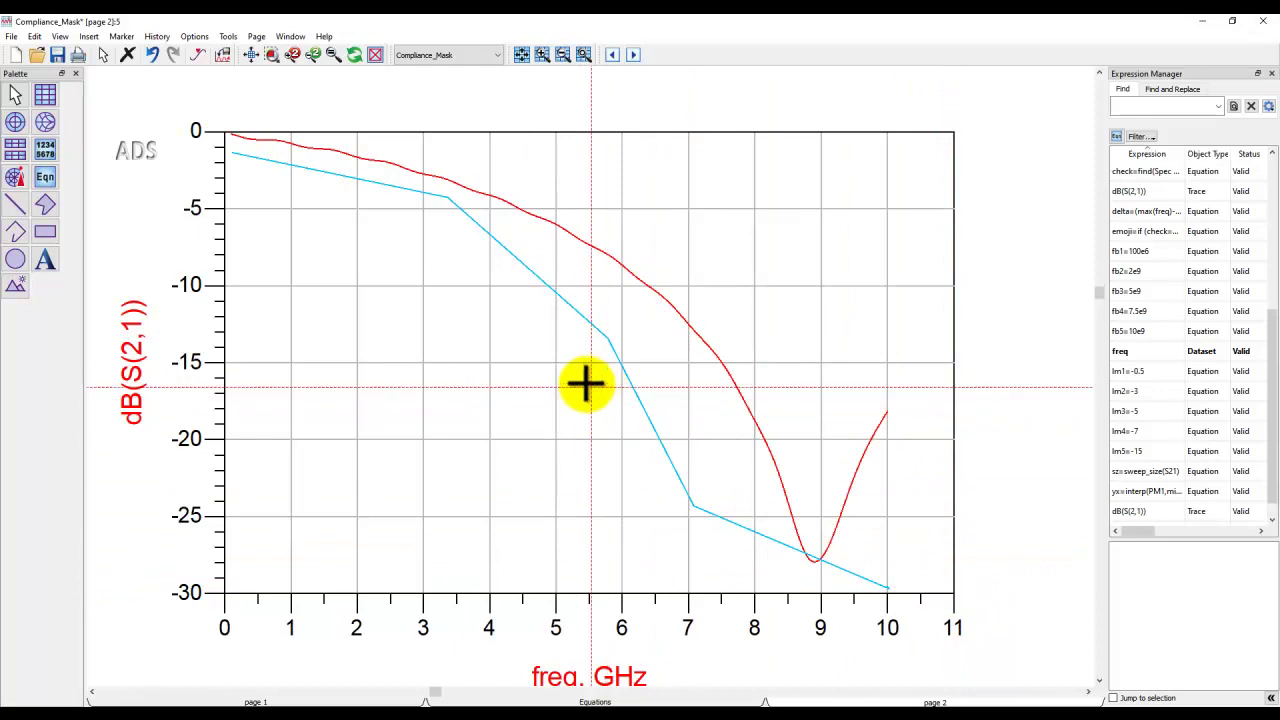
{"action": "right_click", "coordinate": [133, 190]}
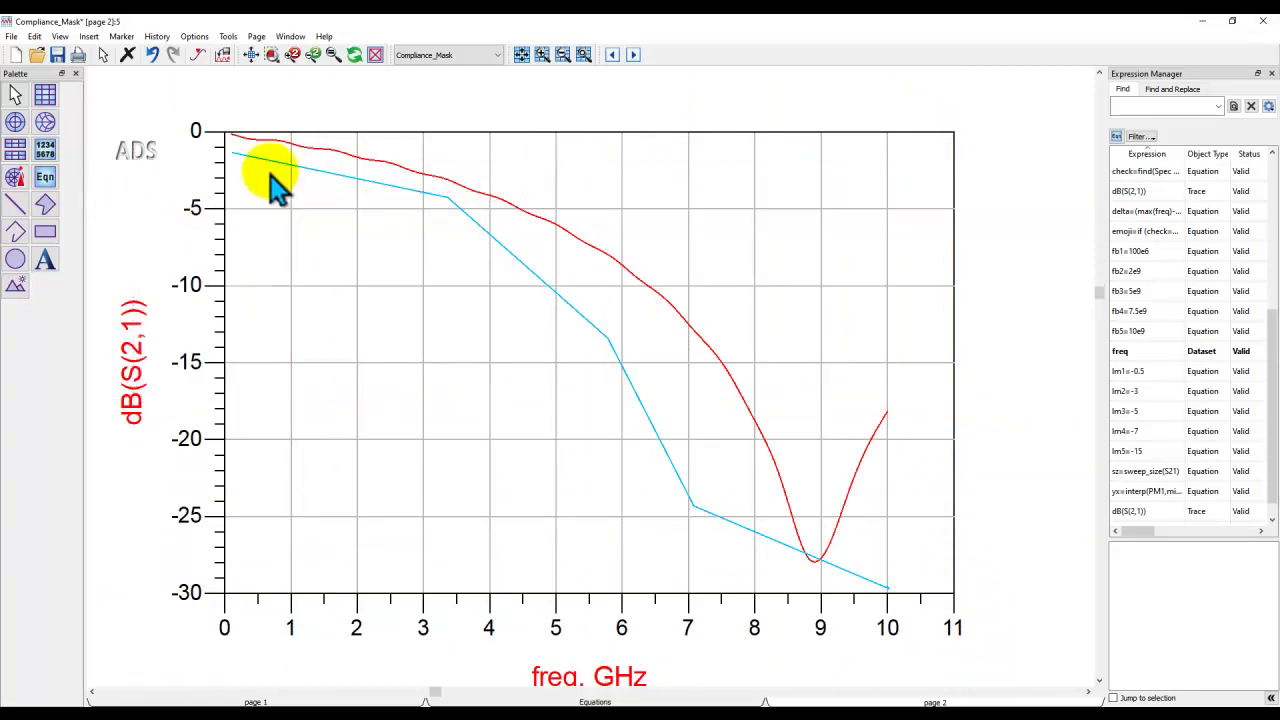
{"action": "left_click", "coordinate": [250, 55]}
{"action": "double_click", "coordinate": [341, 143]}
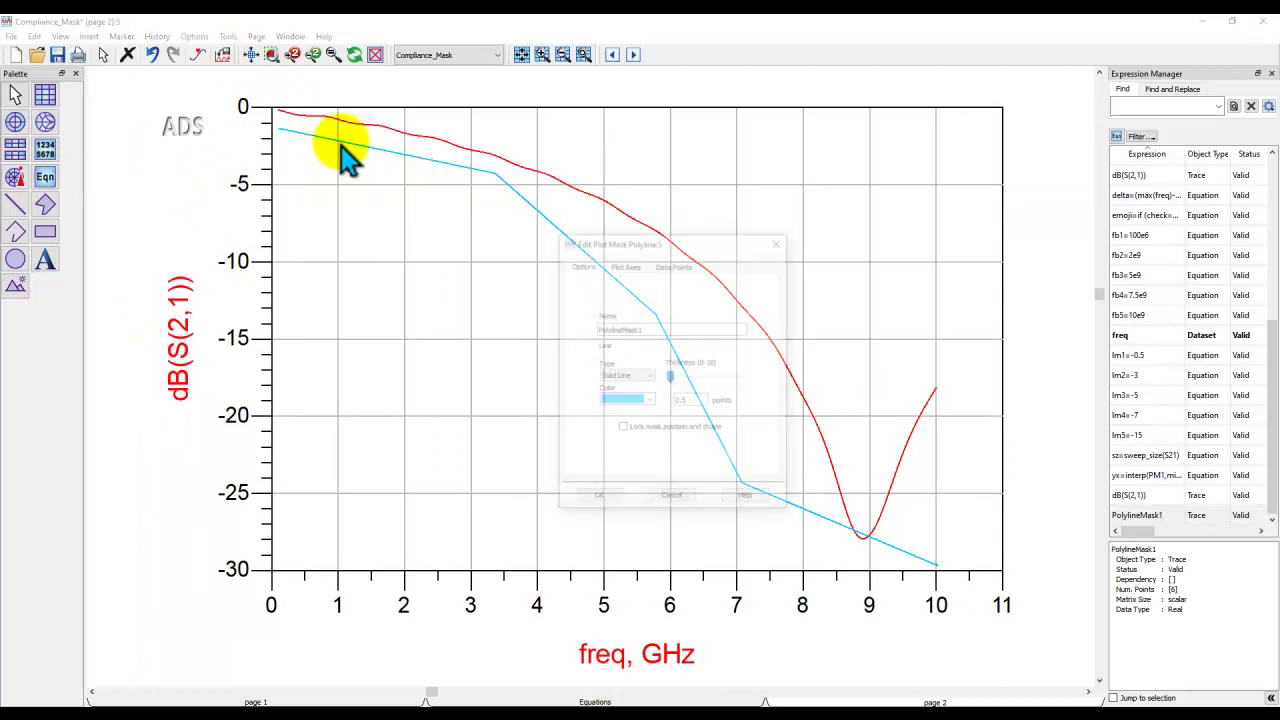
{"action": "left_click", "coordinate": [674, 266]}
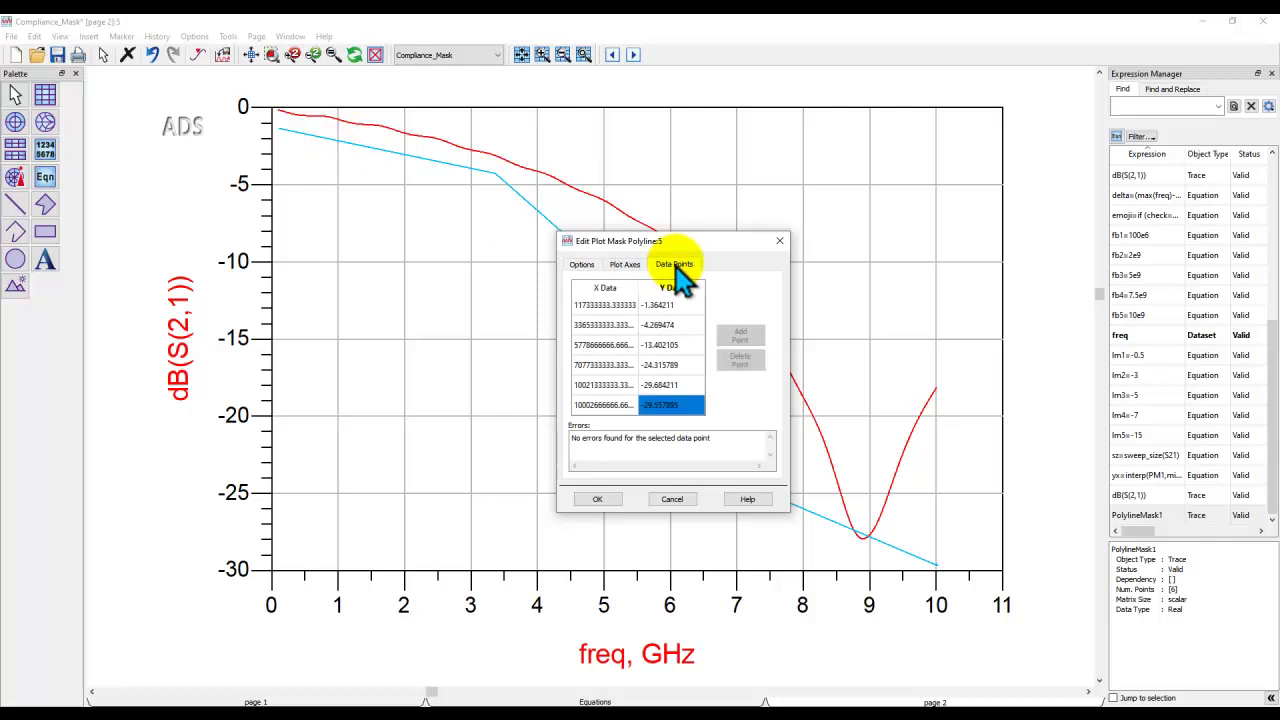
{"action": "left_click", "coordinate": [596, 306]}
{"action": "left_click", "coordinate": [662, 304]}
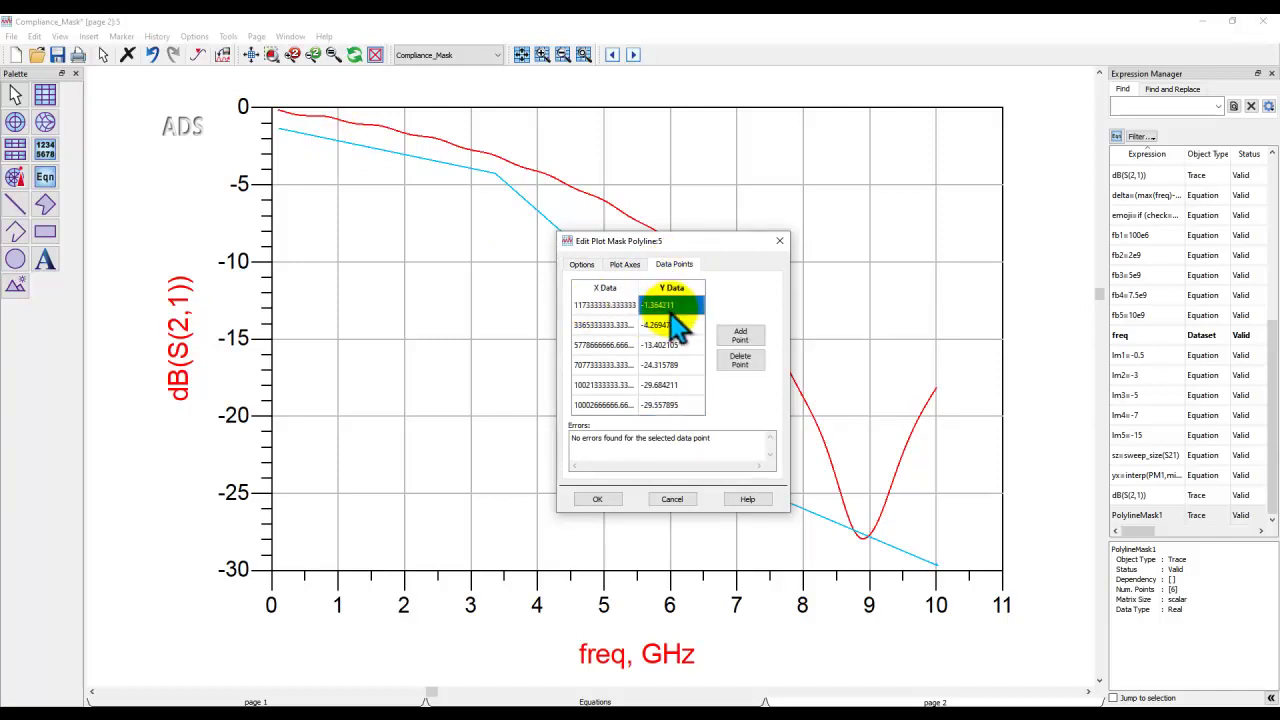
{"action": "left_click", "coordinate": [600, 325]}
{"action": "left_click", "coordinate": [666, 325]}
{"action": "left_click_drag", "start_coordinate": [670, 242], "coordinate": [861, 95]}
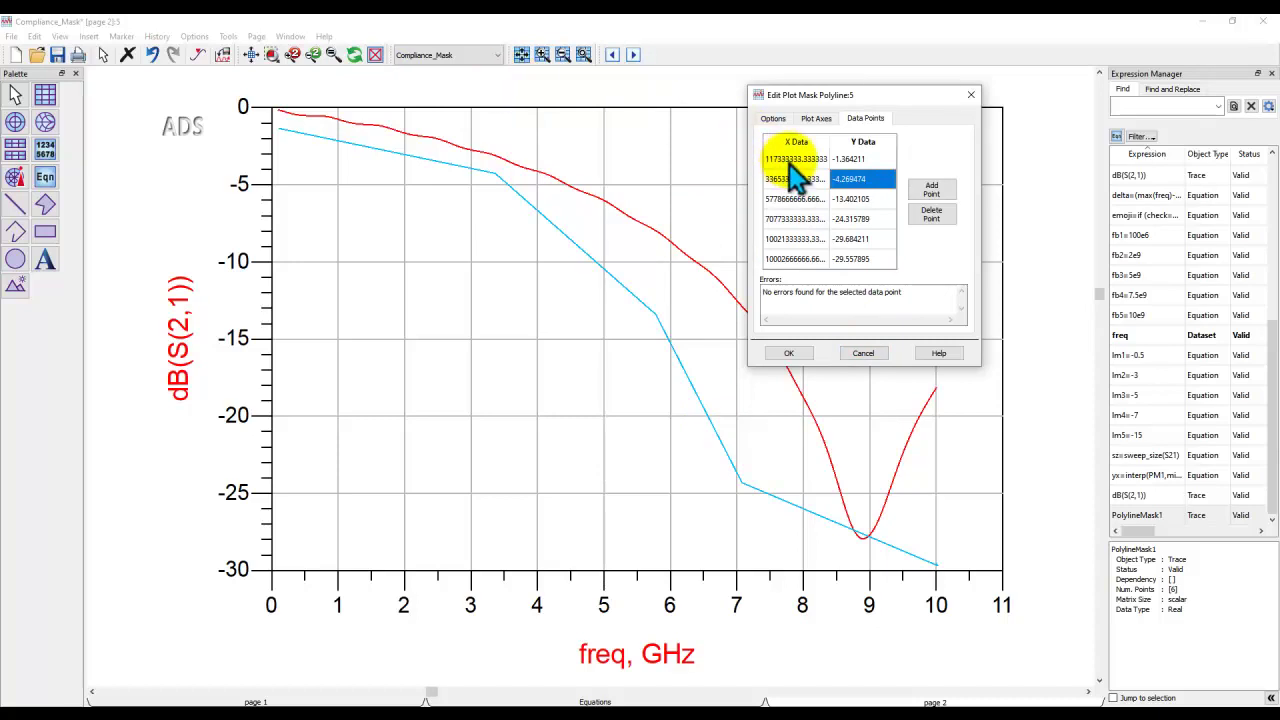
{"action": "left_click", "coordinate": [848, 178]}
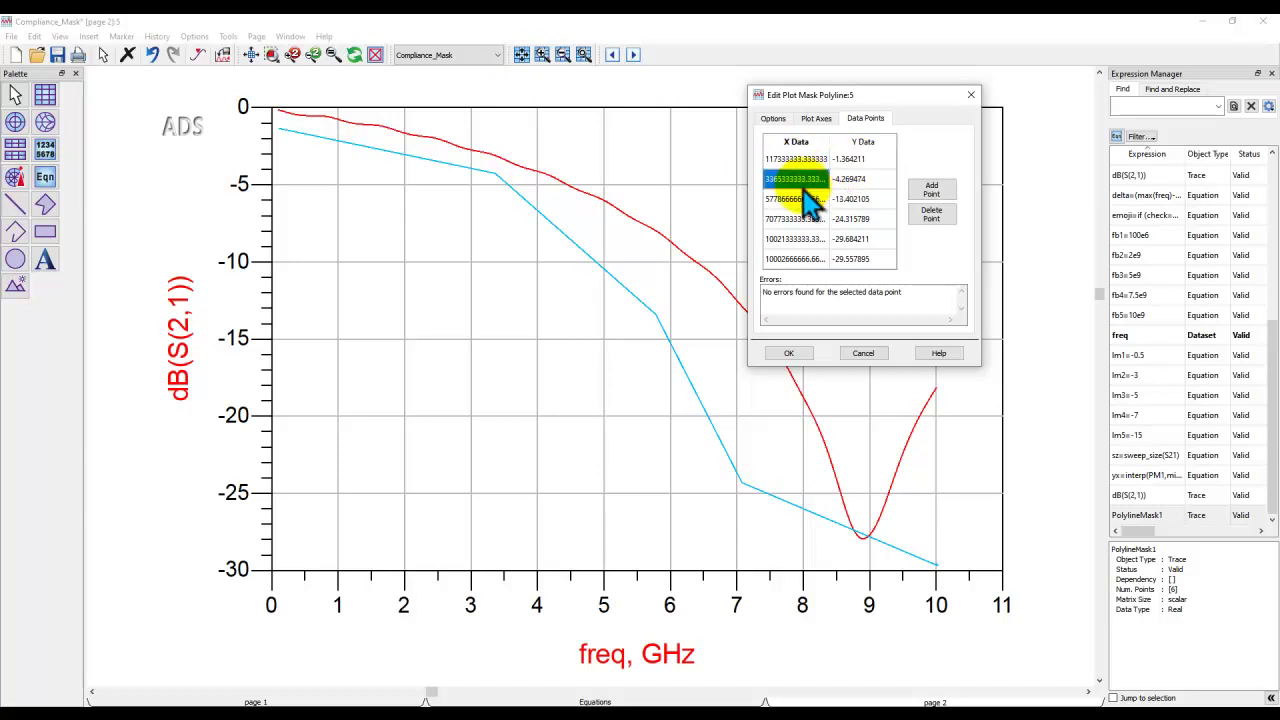
{"action": "left_click", "coordinate": [864, 354]}
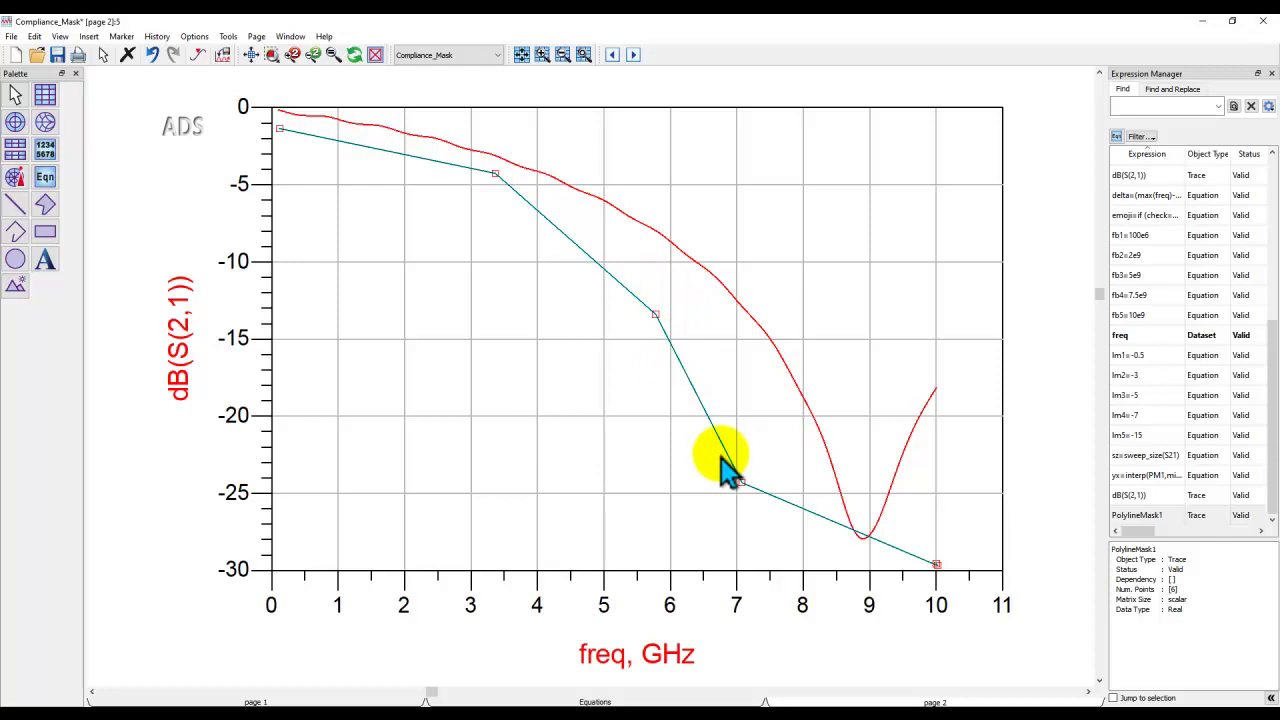
Go to page 1, inspect the black dashed PM1 mask's data points, and fit the page.
{"action": "left_click", "coordinate": [632, 54]}
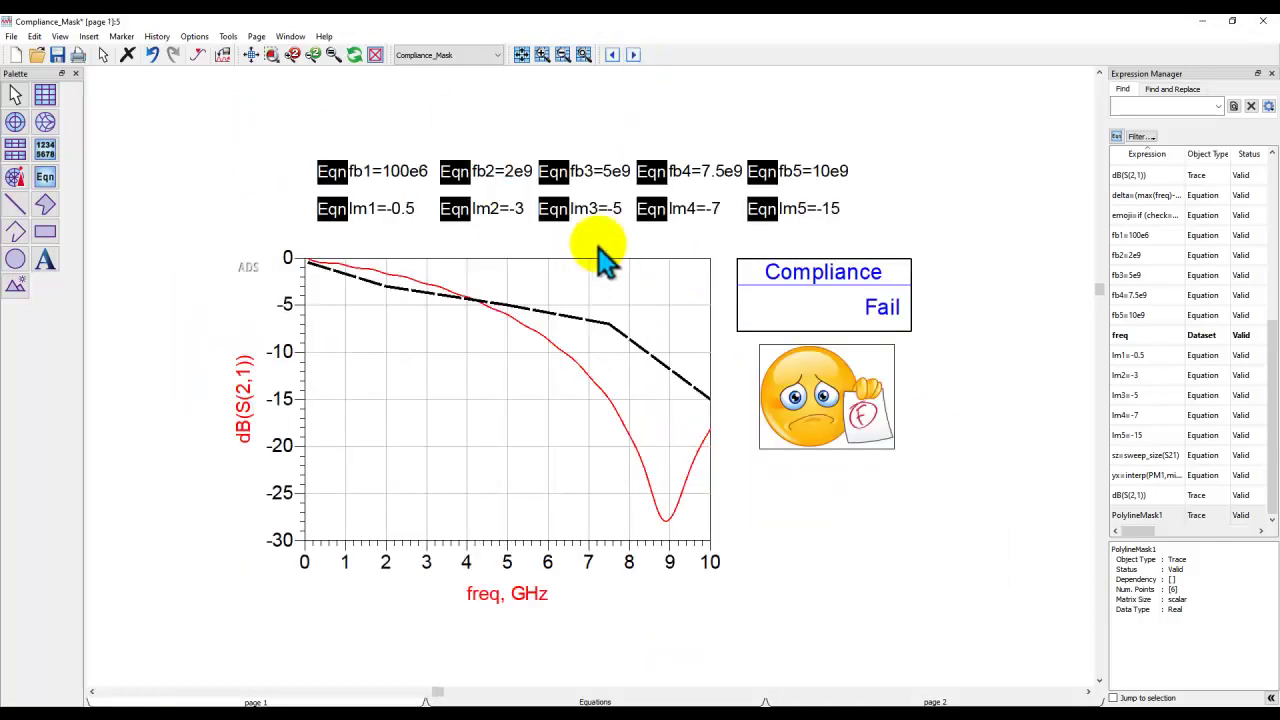
{"action": "scroll", "coordinate": [600, 255], "scroll_direction": "up", "scroll_amount": 2}
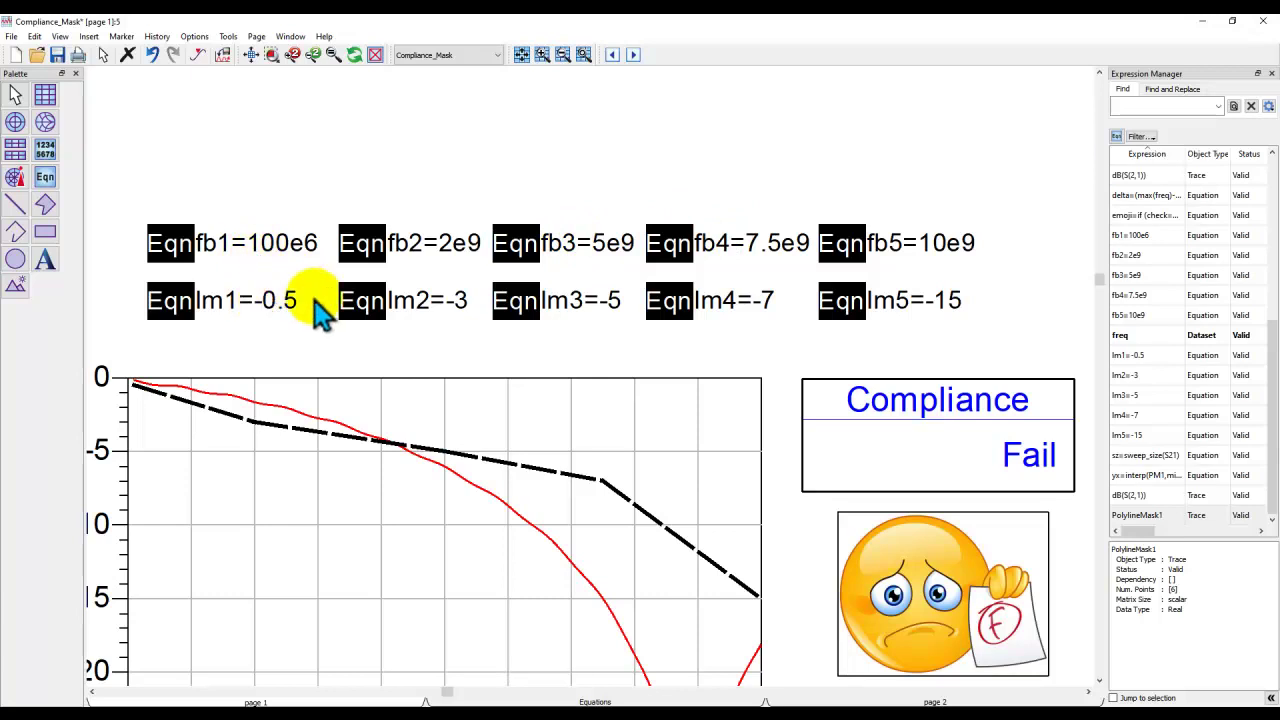
{"action": "scroll", "coordinate": [520, 420], "scroll_direction": "down", "scroll_amount": 1}
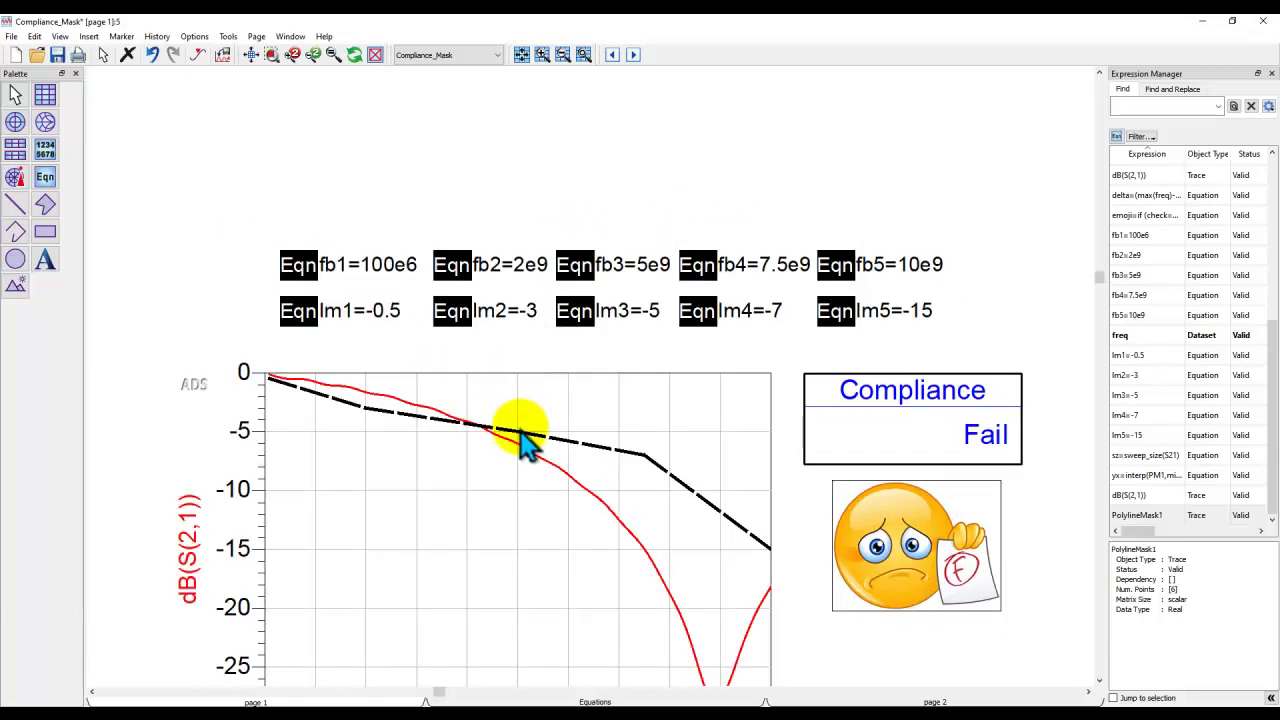
{"action": "double_click", "coordinate": [520, 440]}
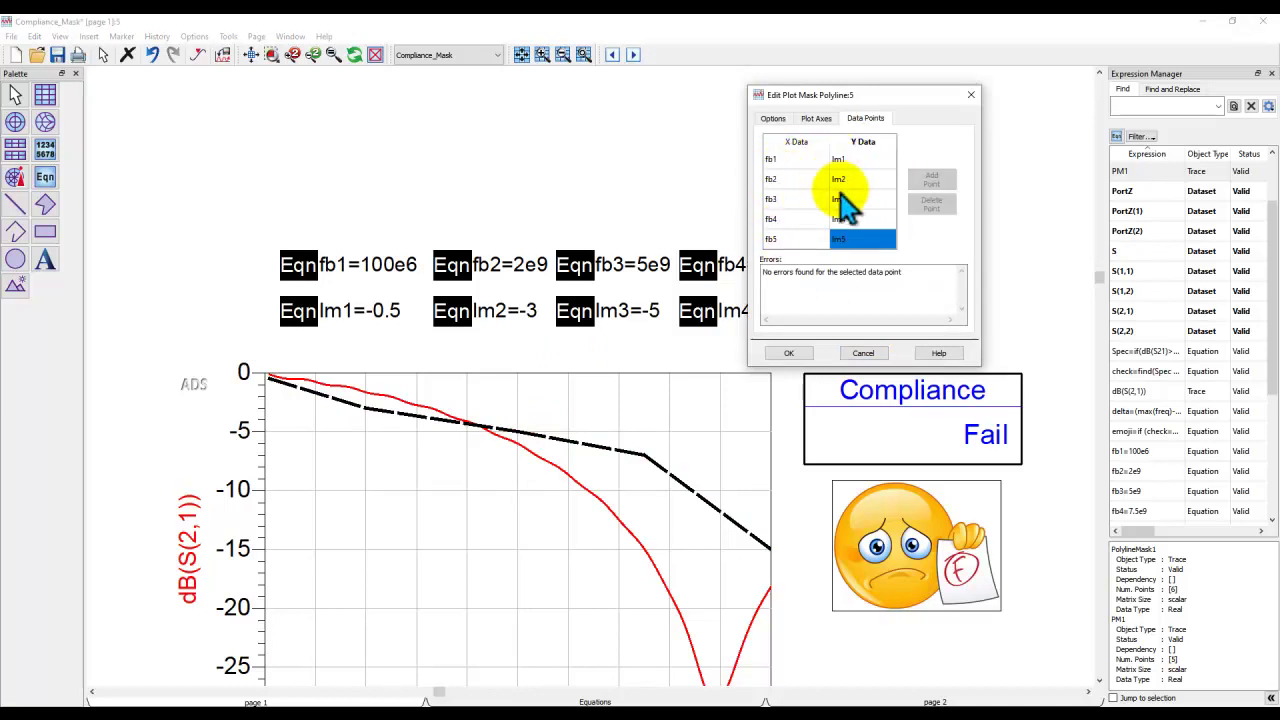
{"action": "left_click", "coordinate": [862, 354]}
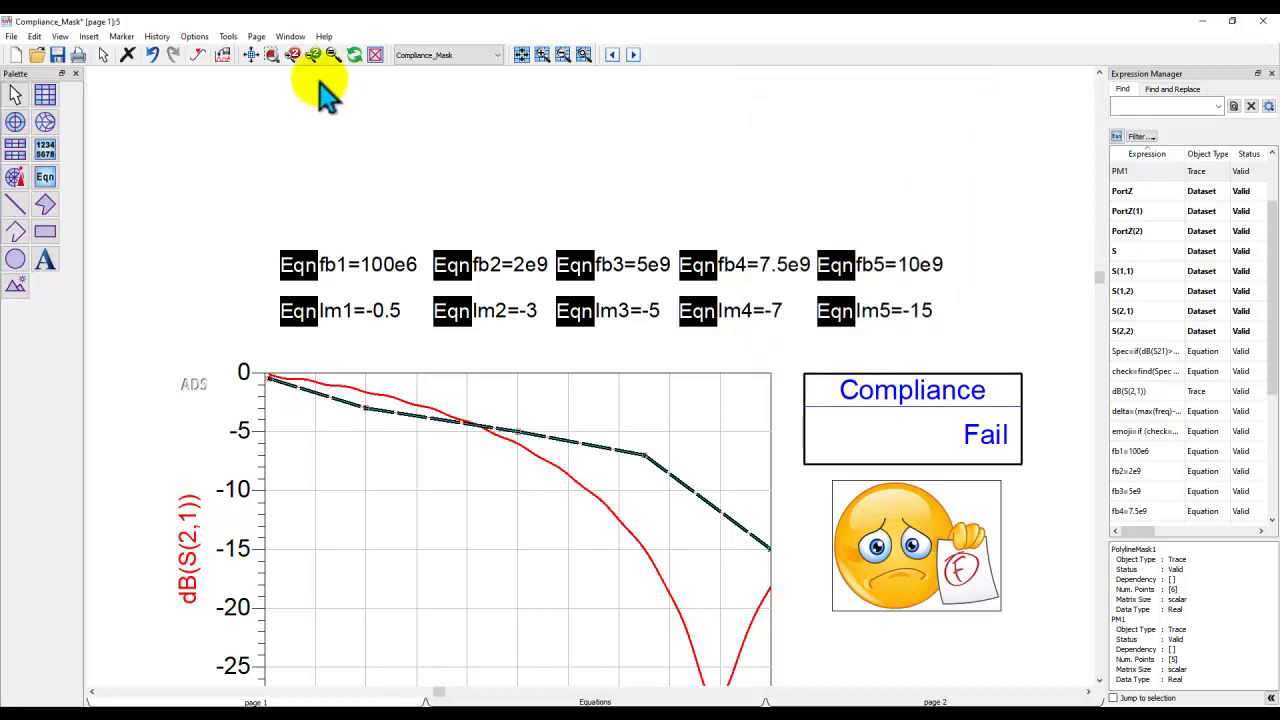
{"action": "left_click", "coordinate": [251, 55]}
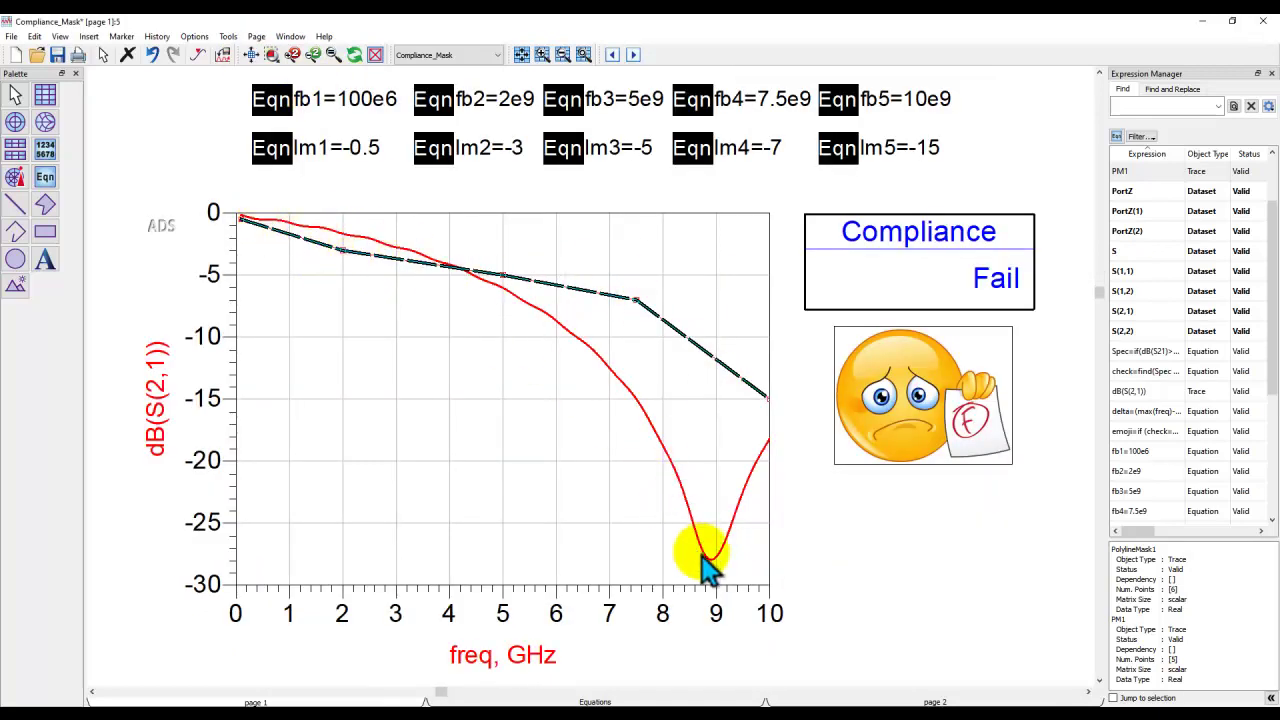
{"action": "left_click", "coordinate": [850, 525]}
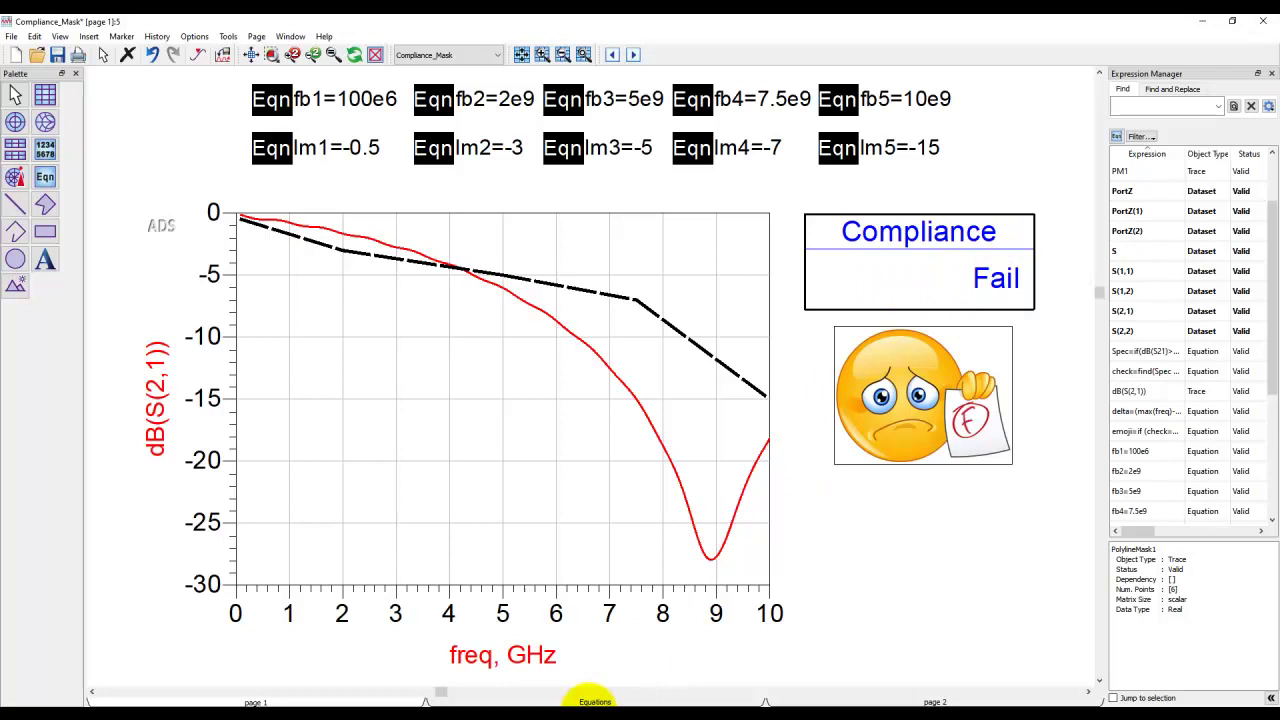
{"action": "left_click", "coordinate": [592, 700]}
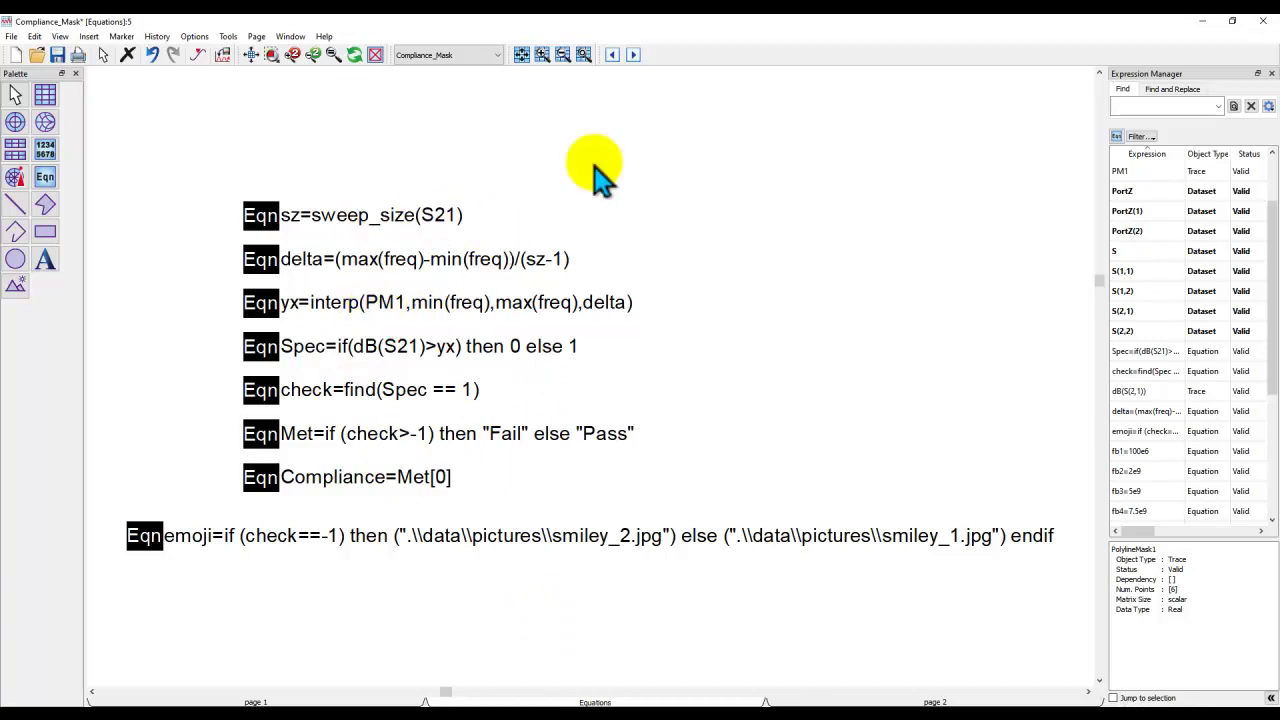
{"action": "left_click", "coordinate": [611, 55]}
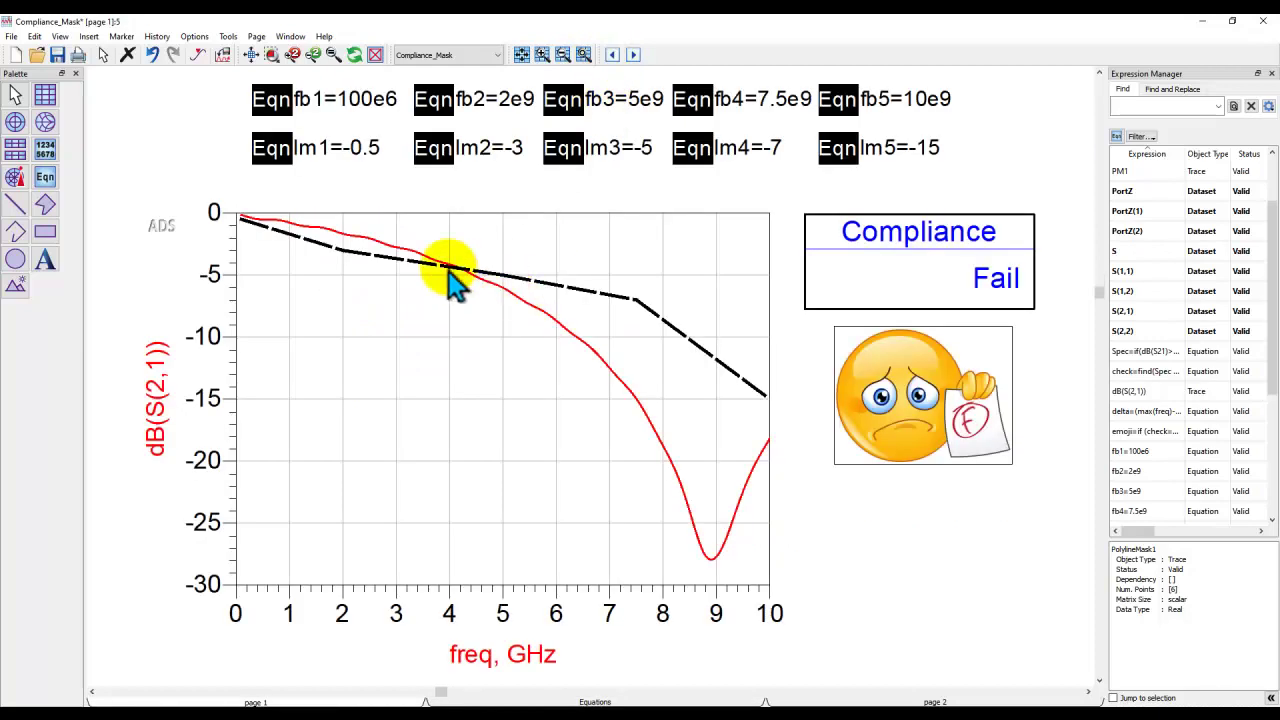
{"action": "double_click", "coordinate": [440, 280]}
{"action": "left_click", "coordinate": [773, 118]}
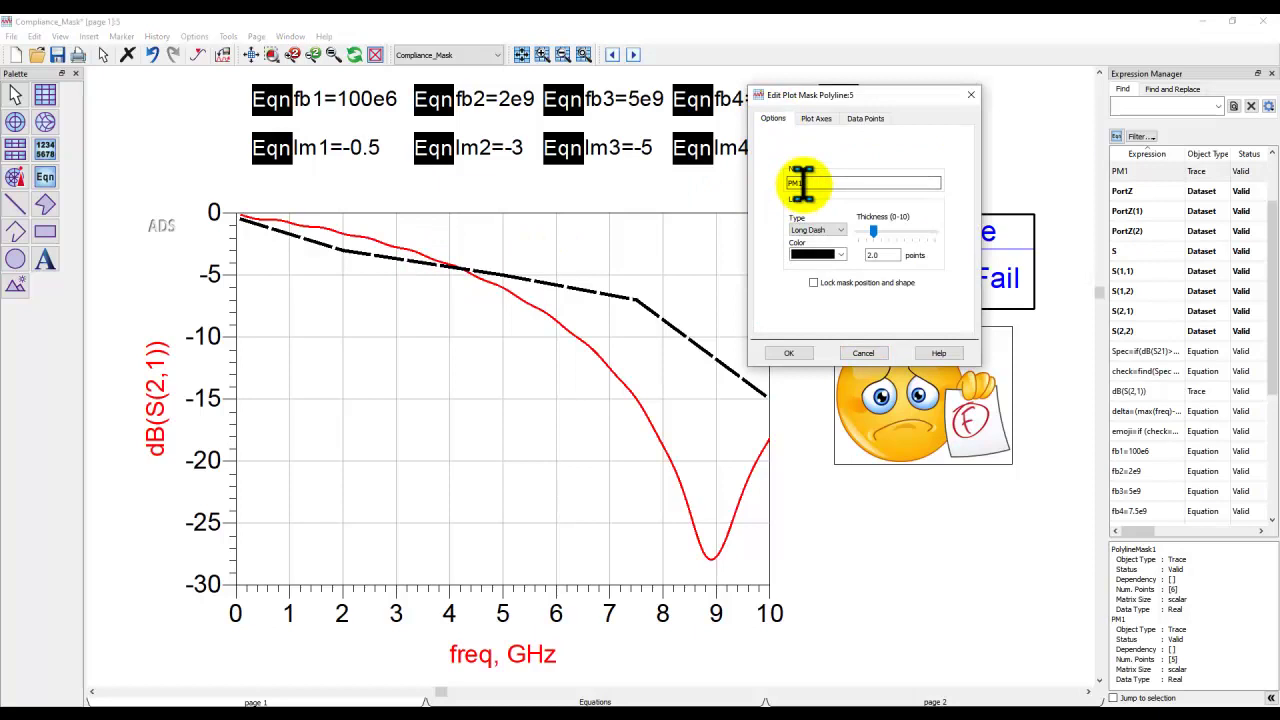
{"action": "left_click", "coordinate": [863, 353]}
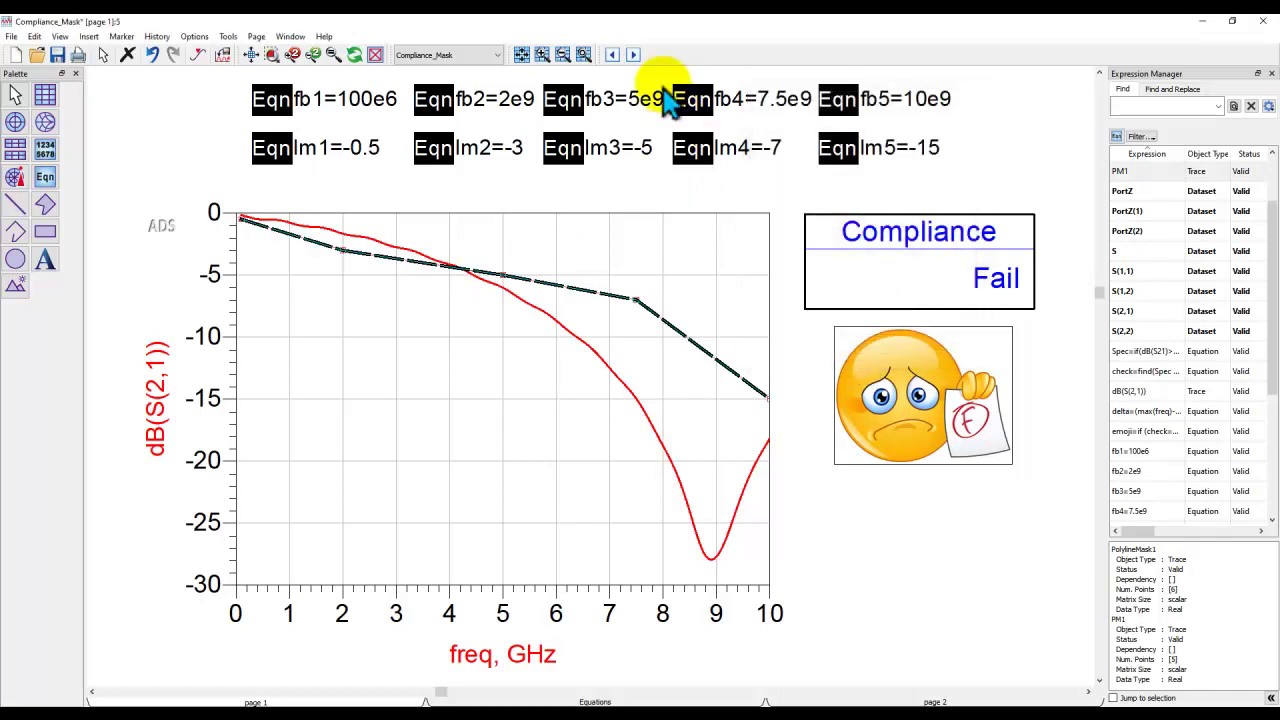
{"action": "left_click", "coordinate": [633, 55]}
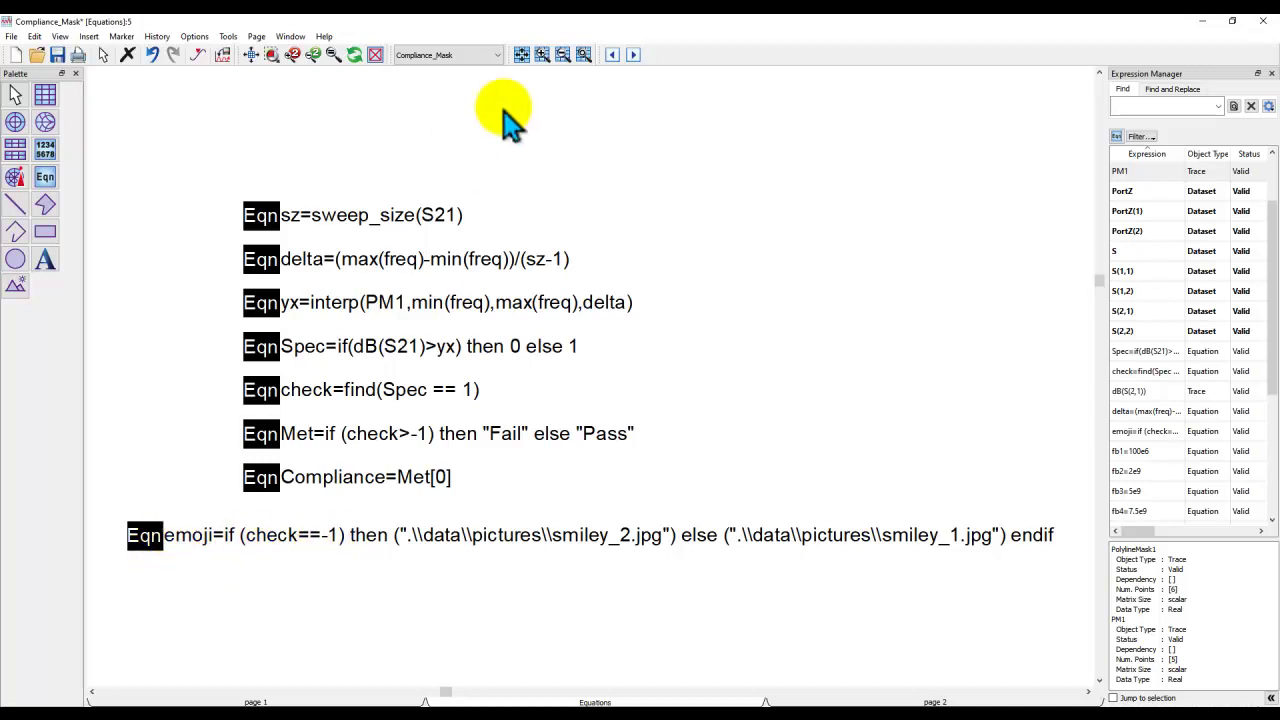
{"action": "left_click", "coordinate": [633, 54]}
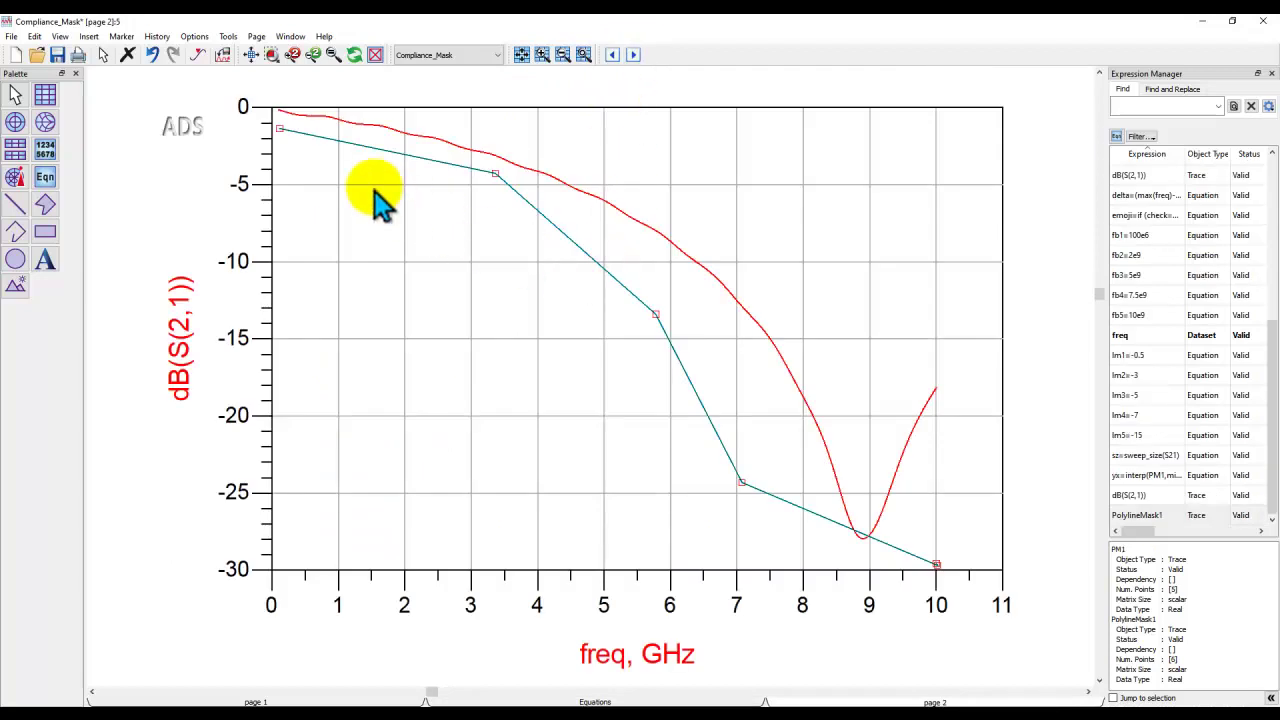
{"action": "left_click", "coordinate": [633, 55]}
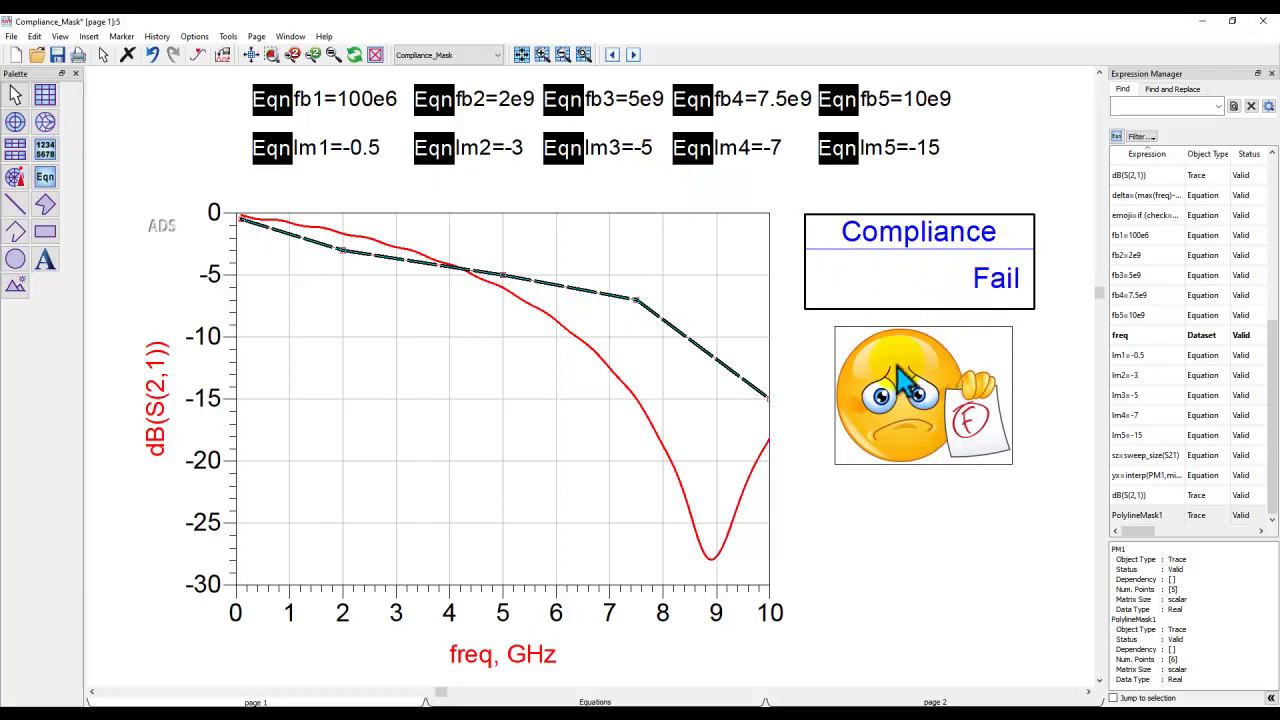
{"action": "left_click", "coordinate": [157, 149]}
{"action": "mouse_move", "coordinate": [895, 705]}
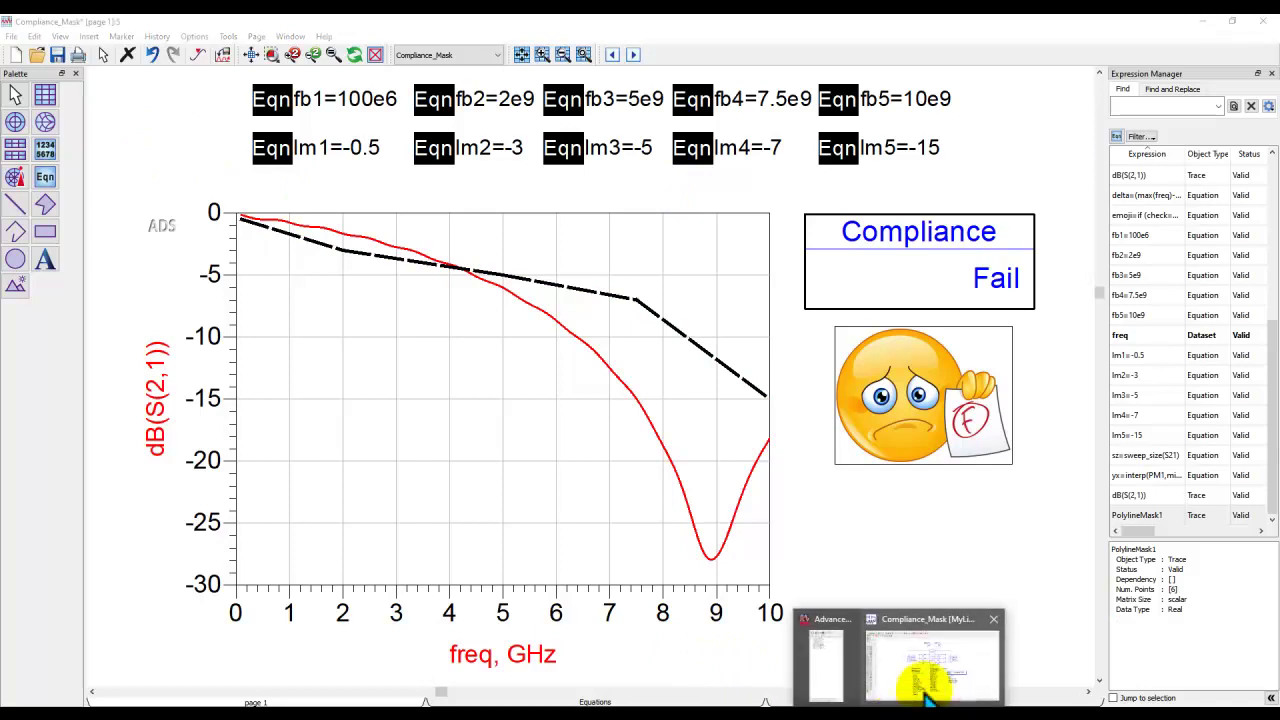
In the schematic, change the VAR3 spacing S to 9.5 and re-run the simulation.
{"action": "left_click", "coordinate": [920, 600]}
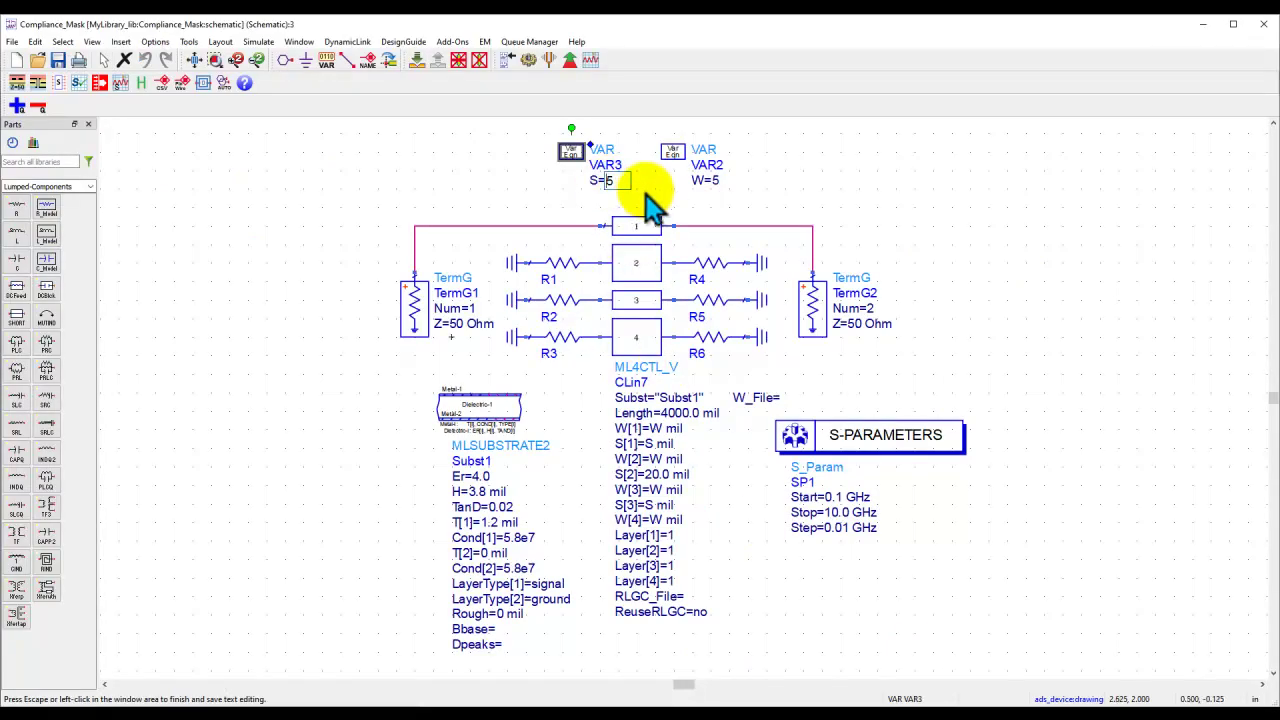
{"action": "type", "text": "."}
{"action": "left_click", "coordinate": [725, 196]}
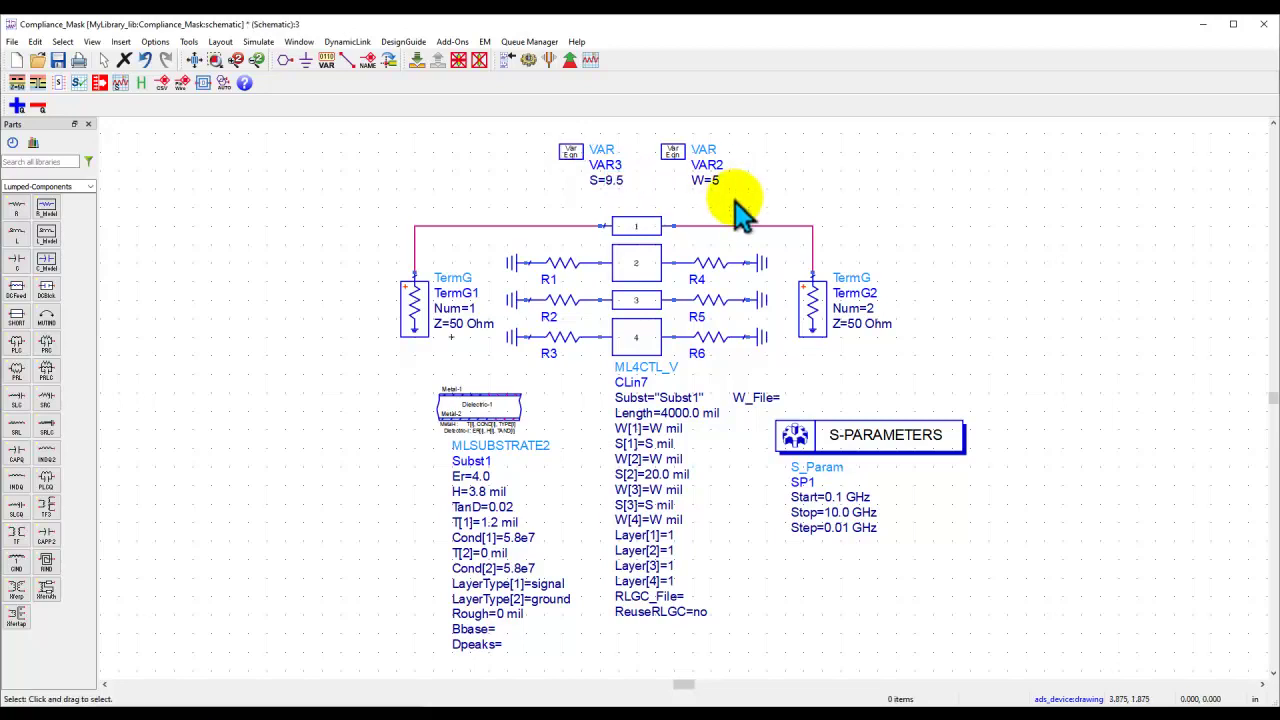
{"action": "left_click", "coordinate": [529, 62]}
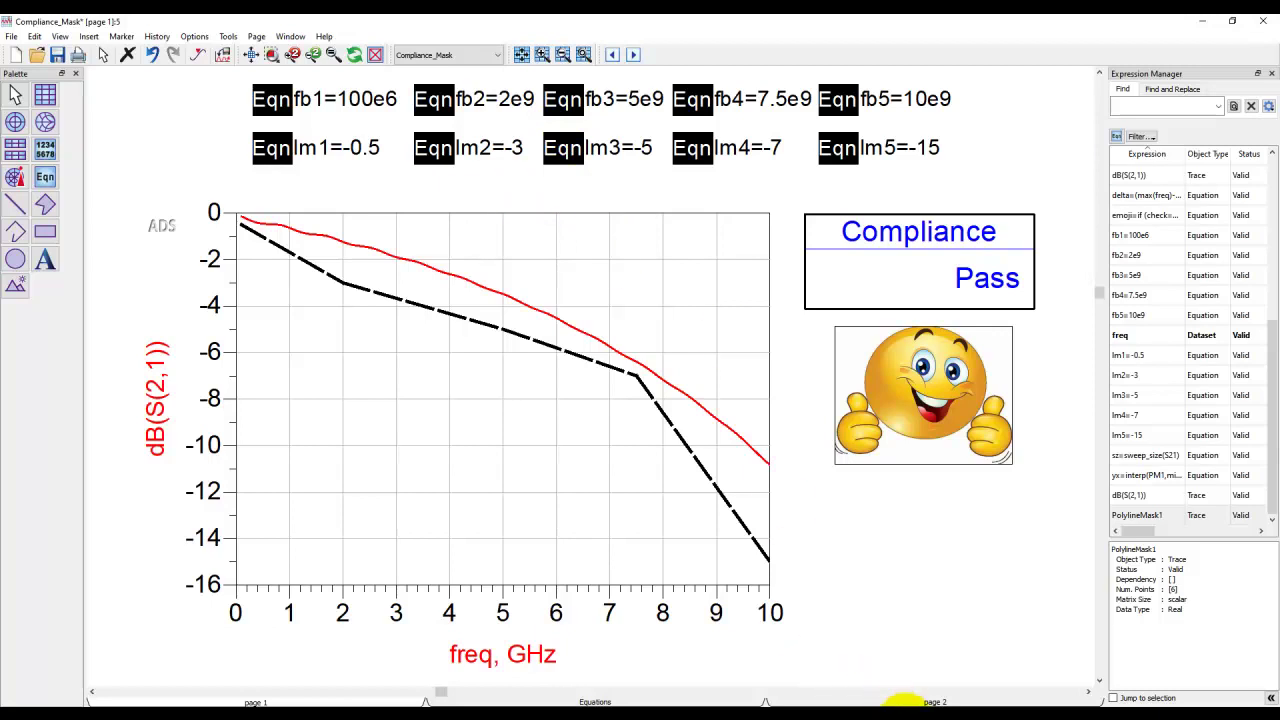
Open the Compliance_Mask_Opt schematic and zoom in on the Meas1 MeasEqn block.
{"action": "mouse_move", "coordinate": [908, 700]}
{"action": "left_click", "coordinate": [822, 671]}
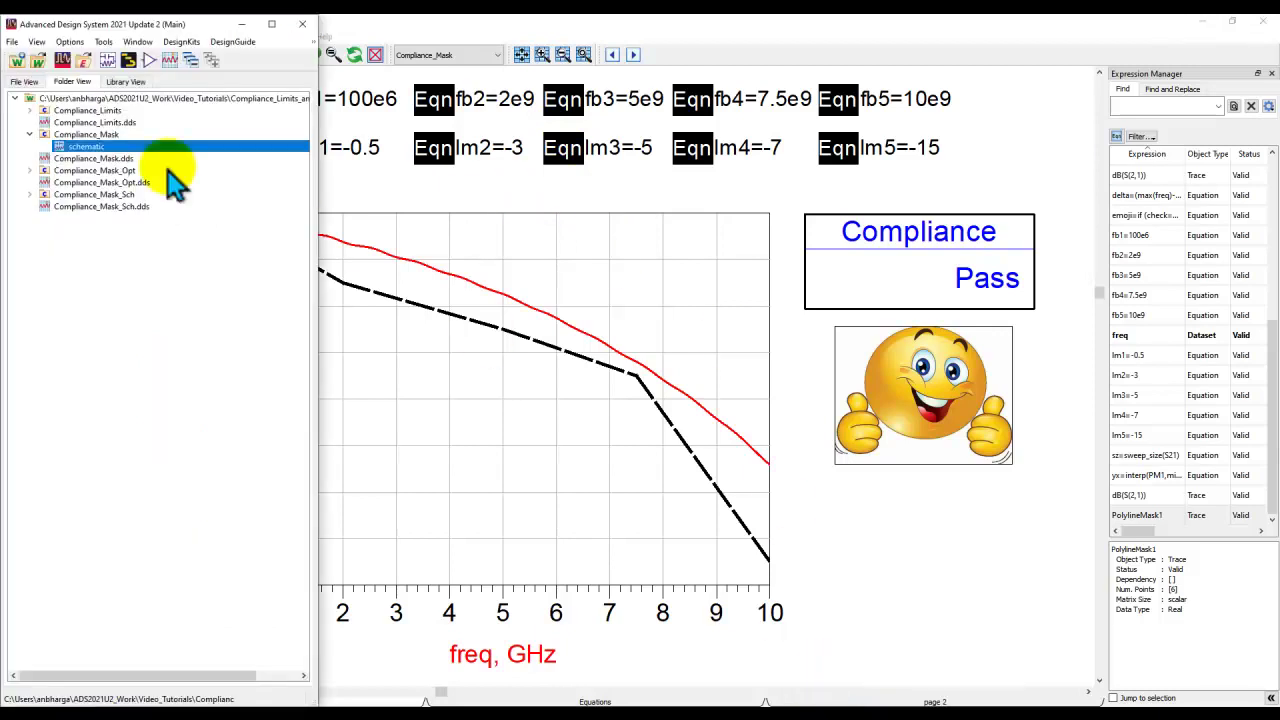
{"action": "left_click", "coordinate": [100, 172]}
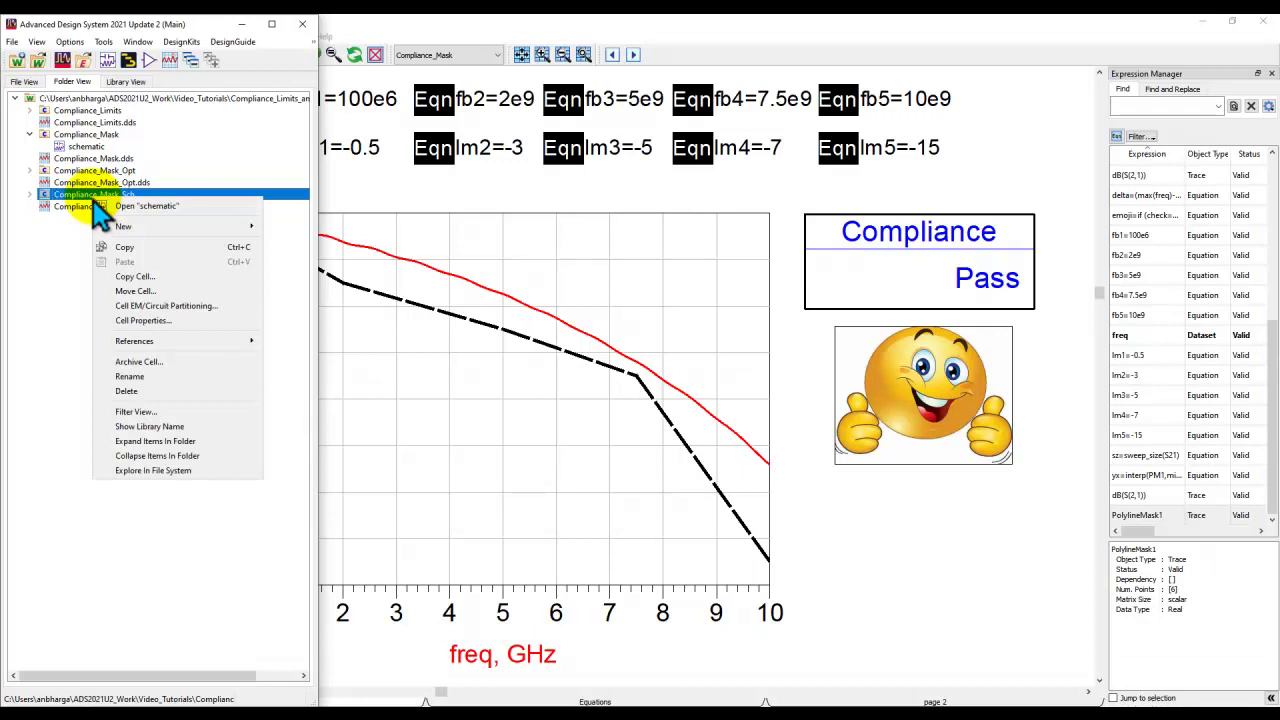
{"action": "left_click", "coordinate": [30, 170]}
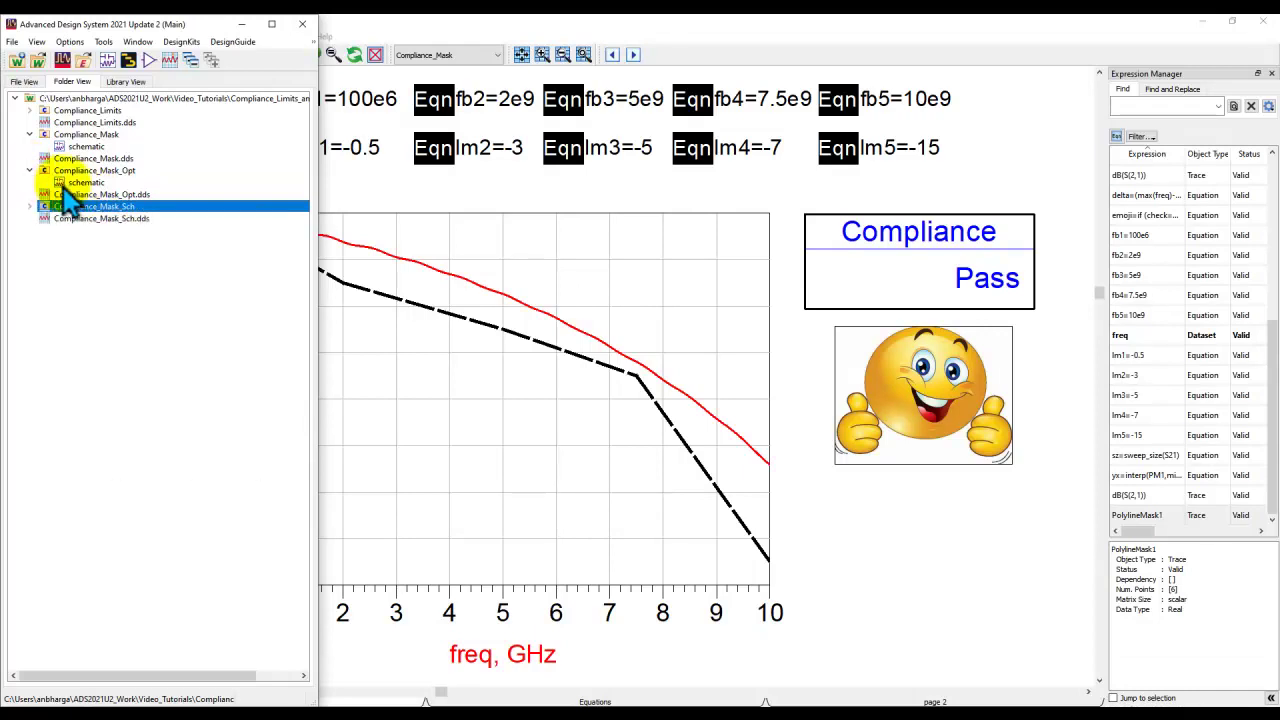
{"action": "double_click", "coordinate": [60, 182]}
{"action": "scroll", "coordinate": [700, 396], "scroll_direction": "up", "scroll_amount": 3}
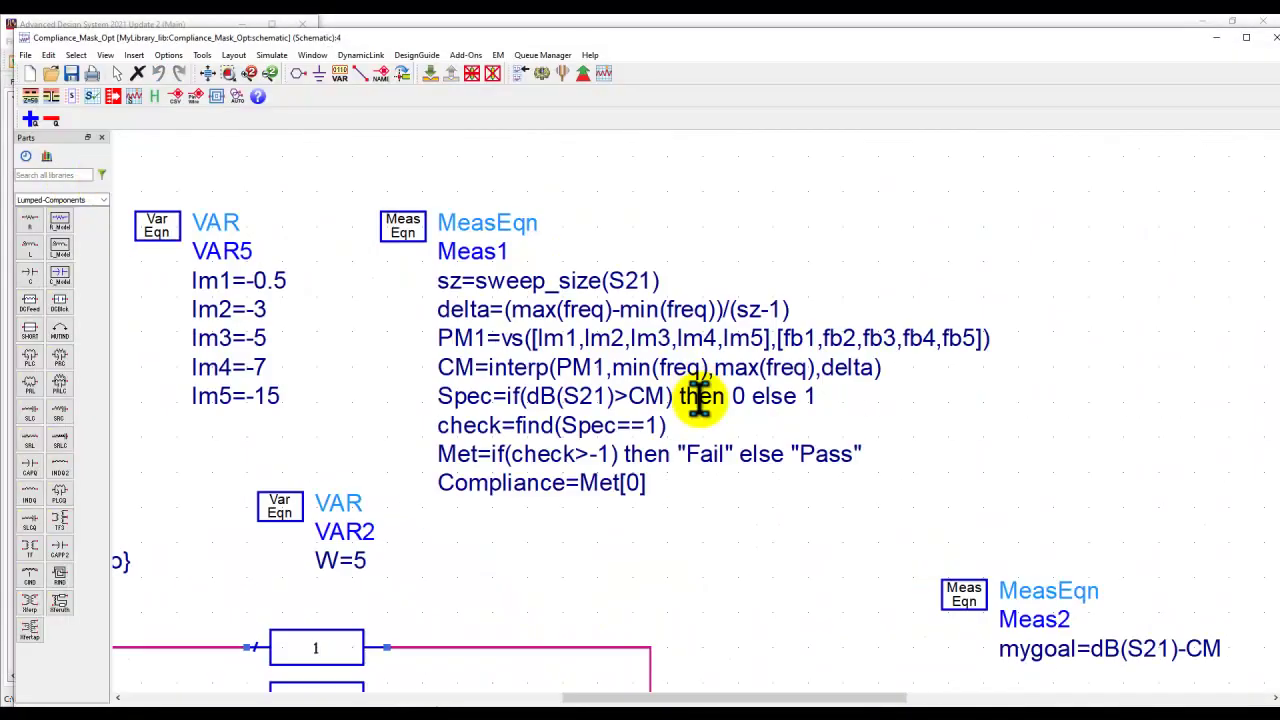
{"action": "scroll", "coordinate": [695, 385], "scroll_direction": "up", "scroll_amount": 1}
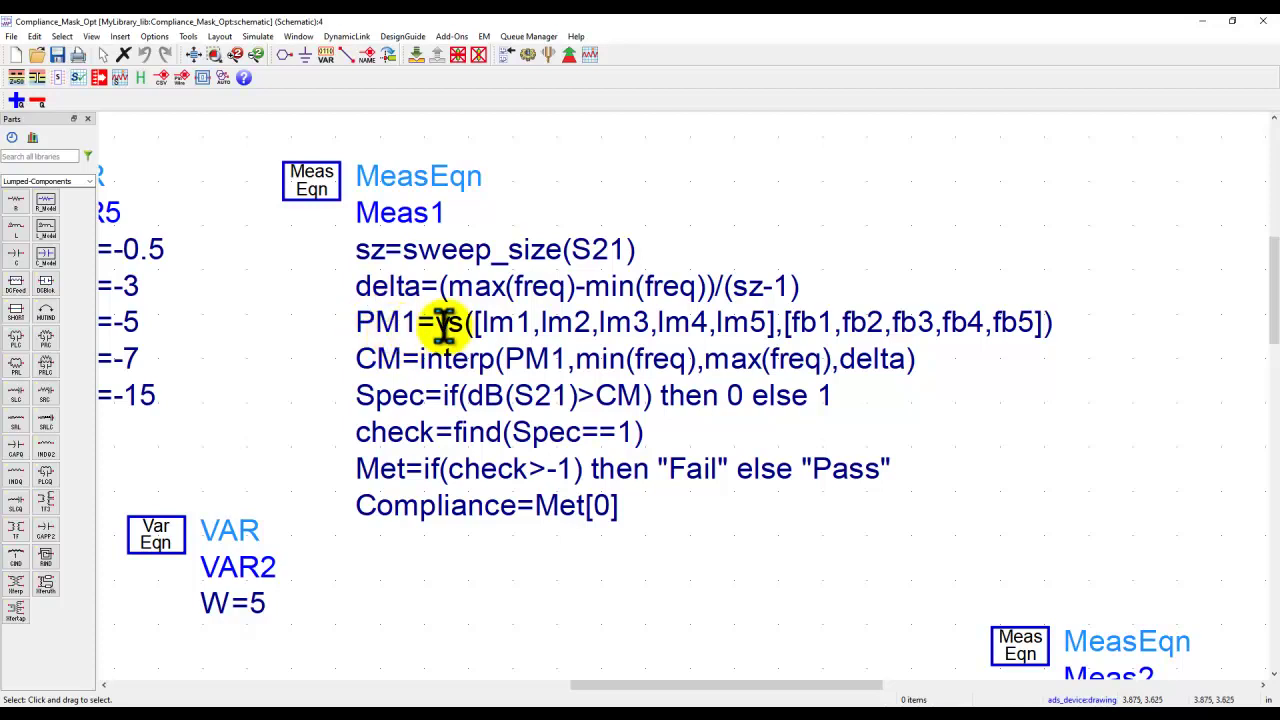
Examine PM1's vs expression with lm1–lm5 limits and fb1–fb5 frequencies, then fit the whole design.
{"action": "double_click", "coordinate": [445, 322]}
{"action": "left_click", "coordinate": [445, 322]}
{"action": "left_click_drag", "start_coordinate": [440, 322], "coordinate": [586, 323]}
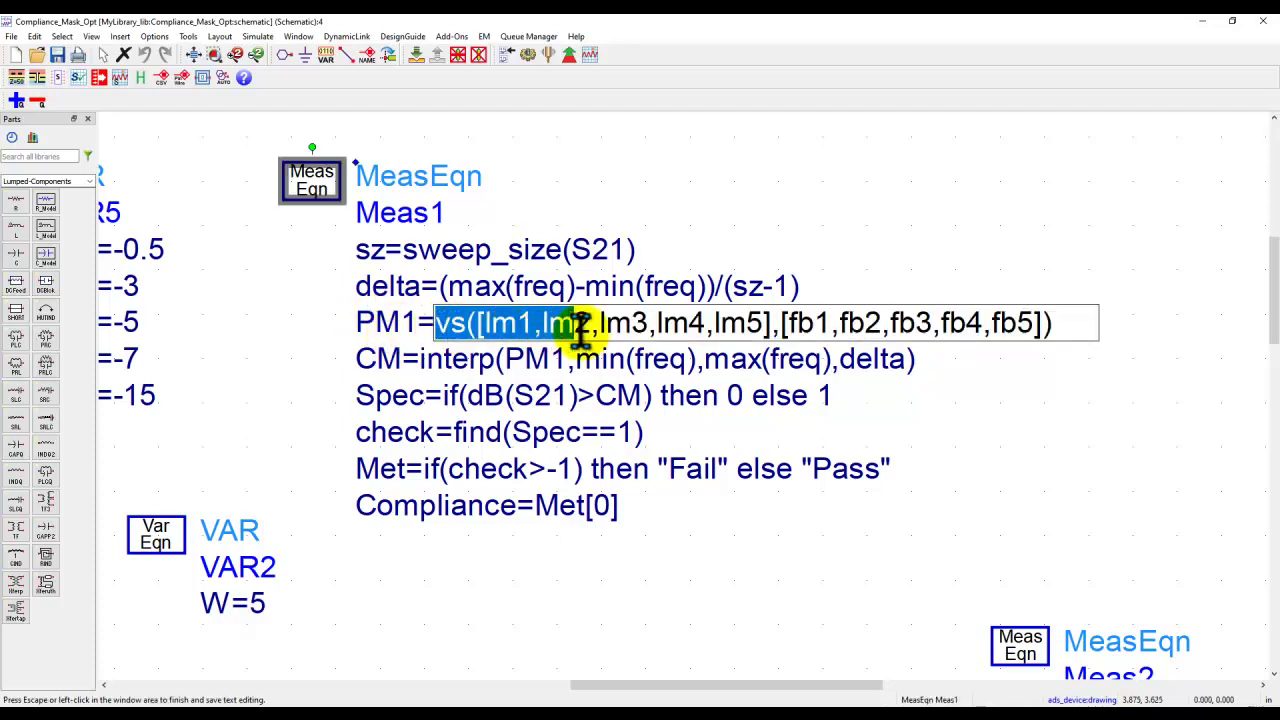
{"action": "left_click", "coordinate": [643, 322]}
{"action": "left_click_drag", "start_coordinate": [912, 318], "coordinate": [1046, 322]}
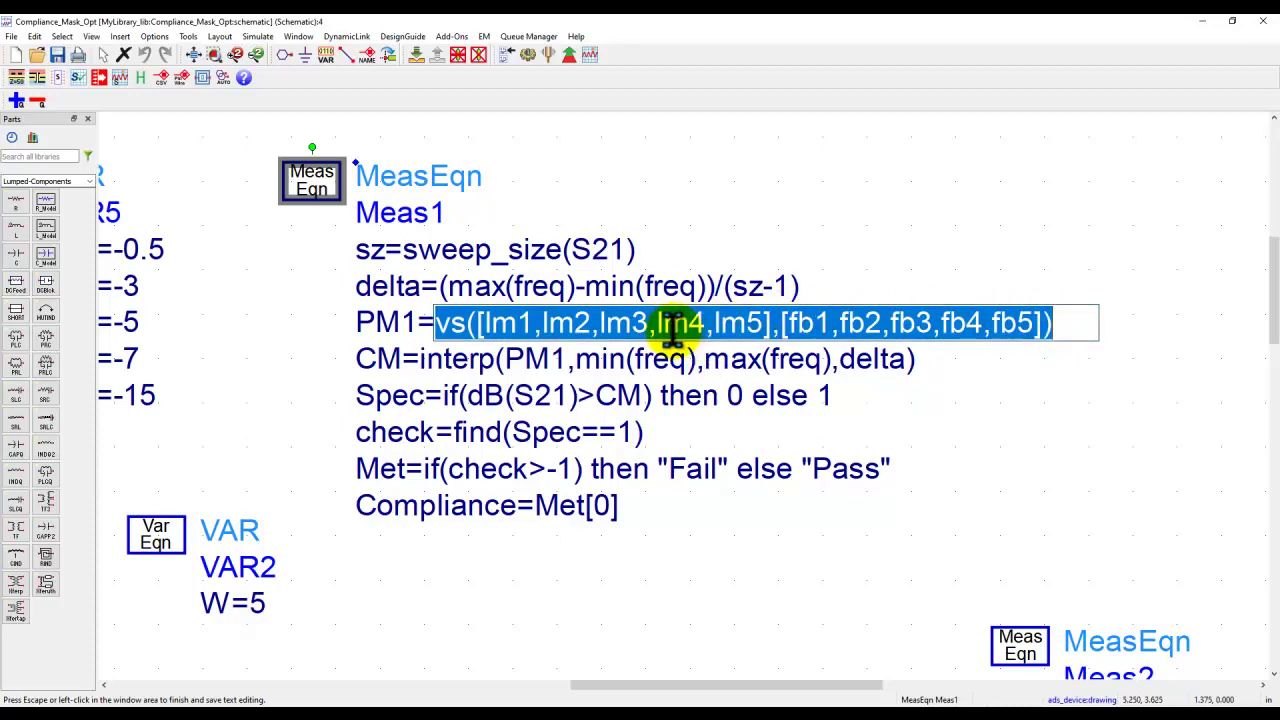
{"action": "left_click", "coordinate": [490, 322]}
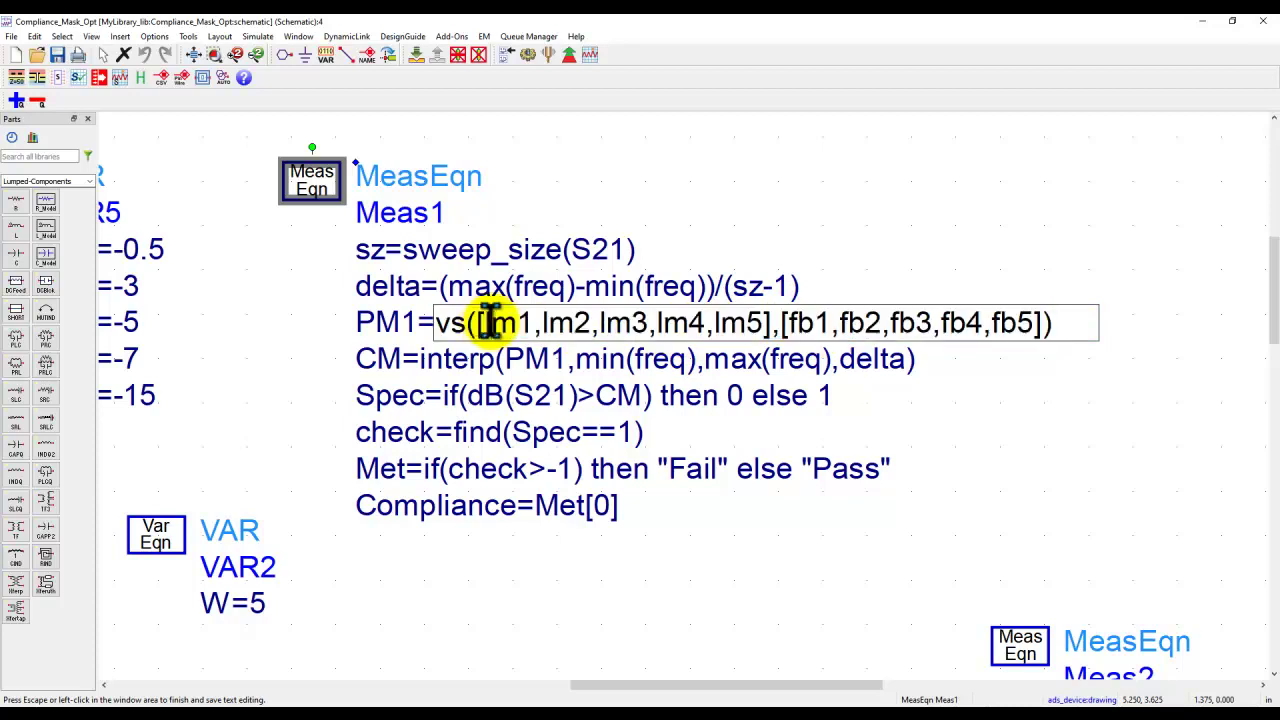
{"action": "left_click_drag", "start_coordinate": [480, 322], "coordinate": [757, 322]}
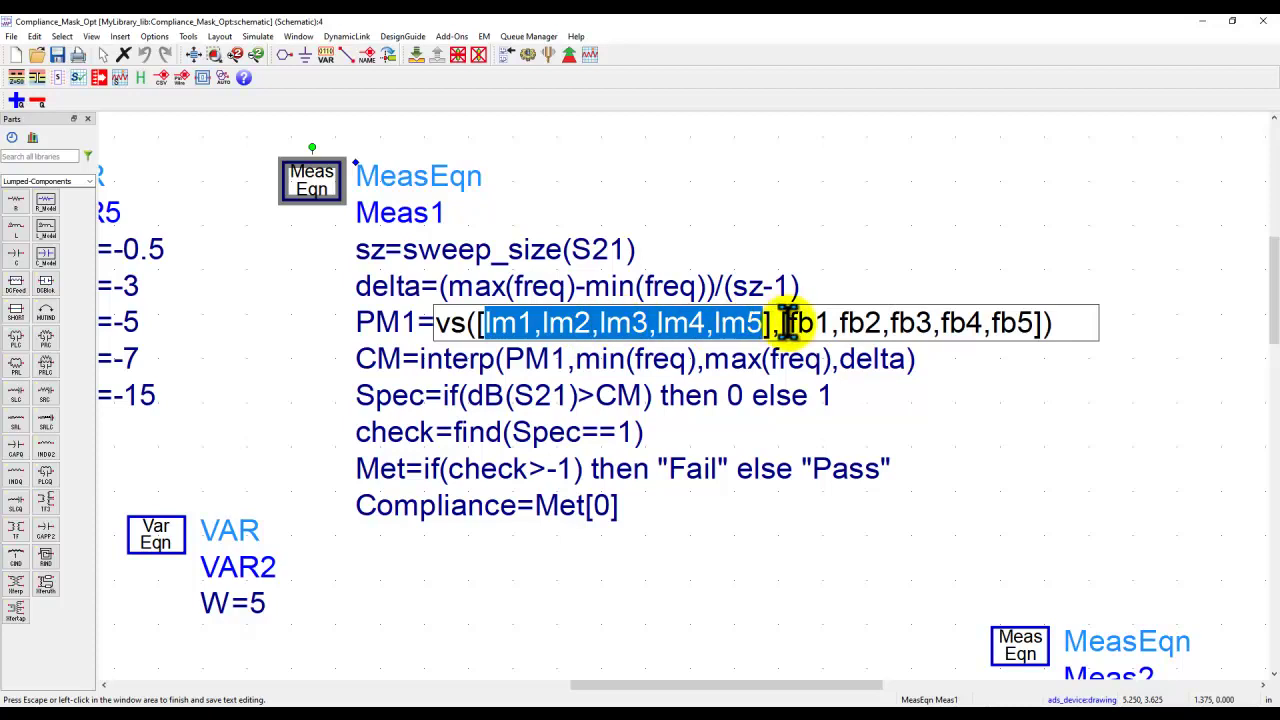
{"action": "left_click_drag", "start_coordinate": [787, 322], "coordinate": [1025, 322]}
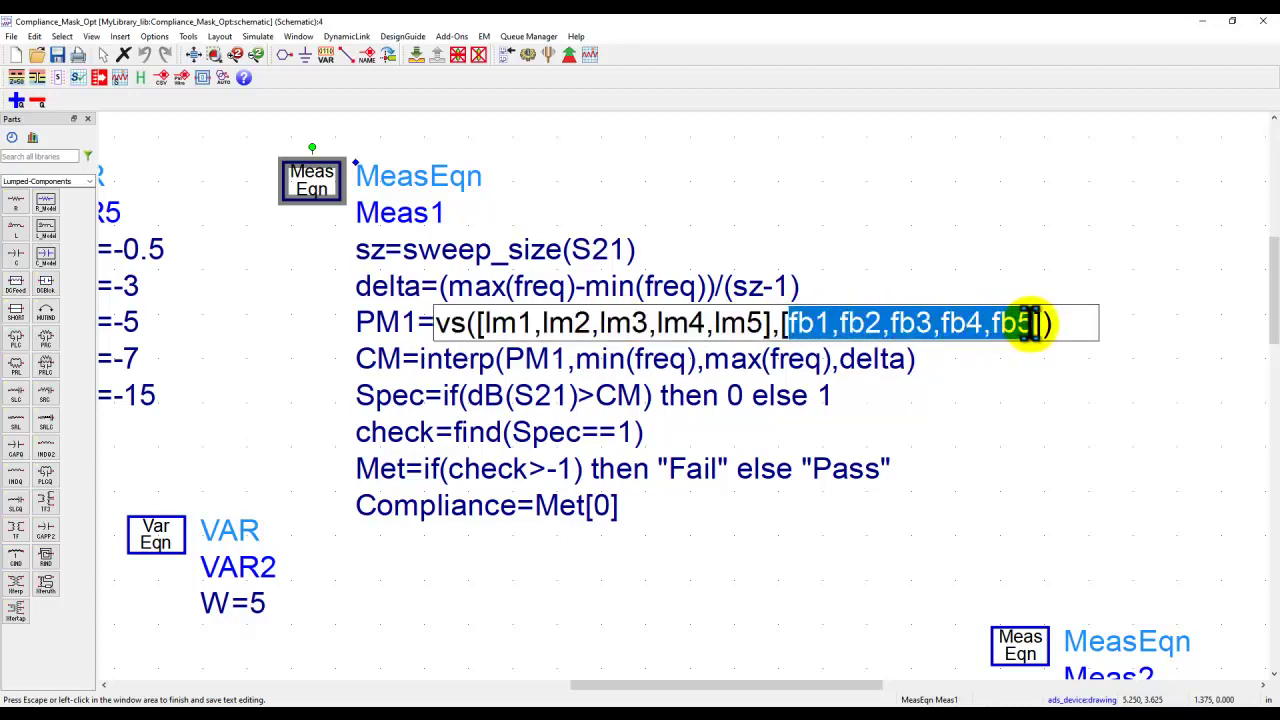
{"action": "left_click", "coordinate": [458, 324]}
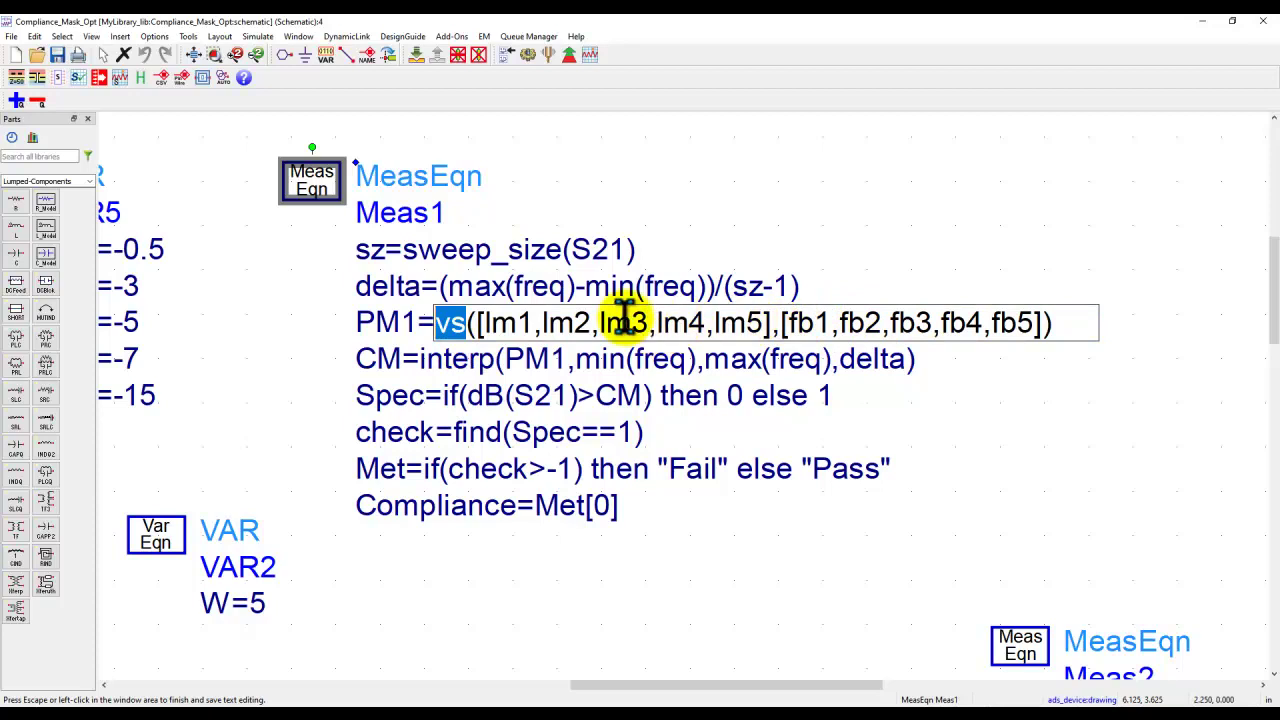
{"action": "left_click", "coordinate": [194, 54]}
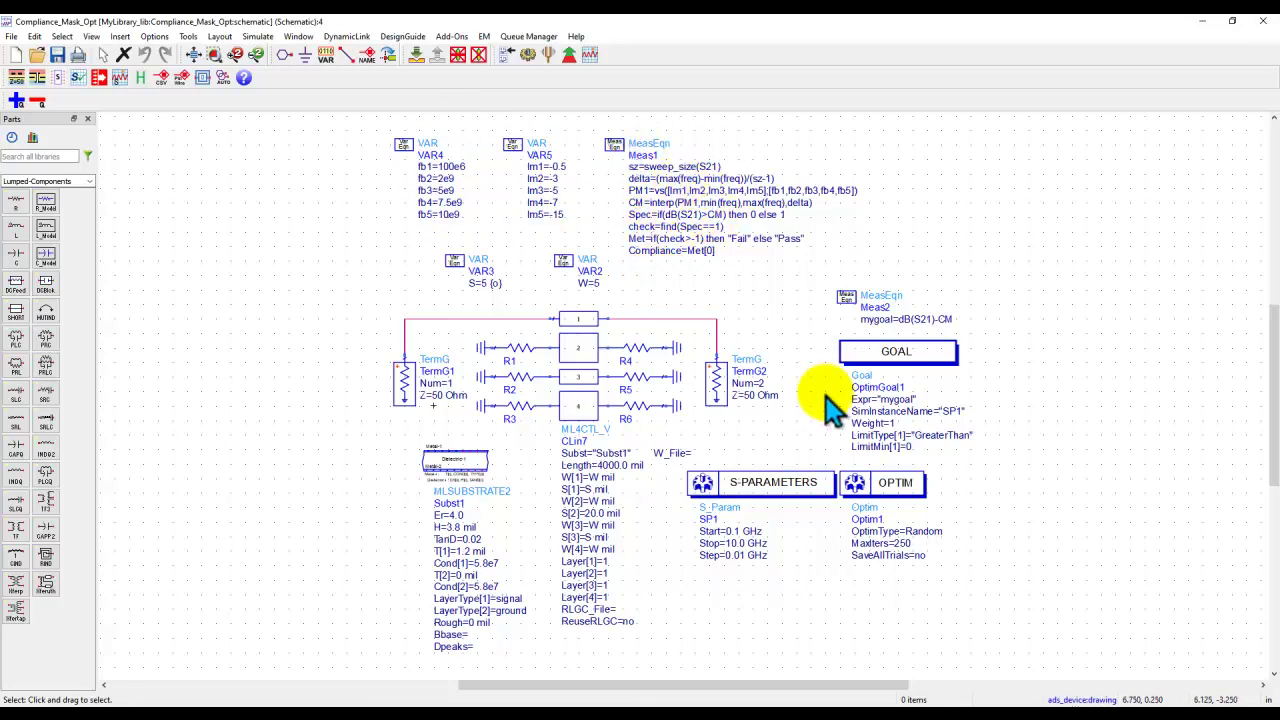
{"action": "scroll", "coordinate": [820, 400], "scroll_direction": "up", "scroll_amount": 2}
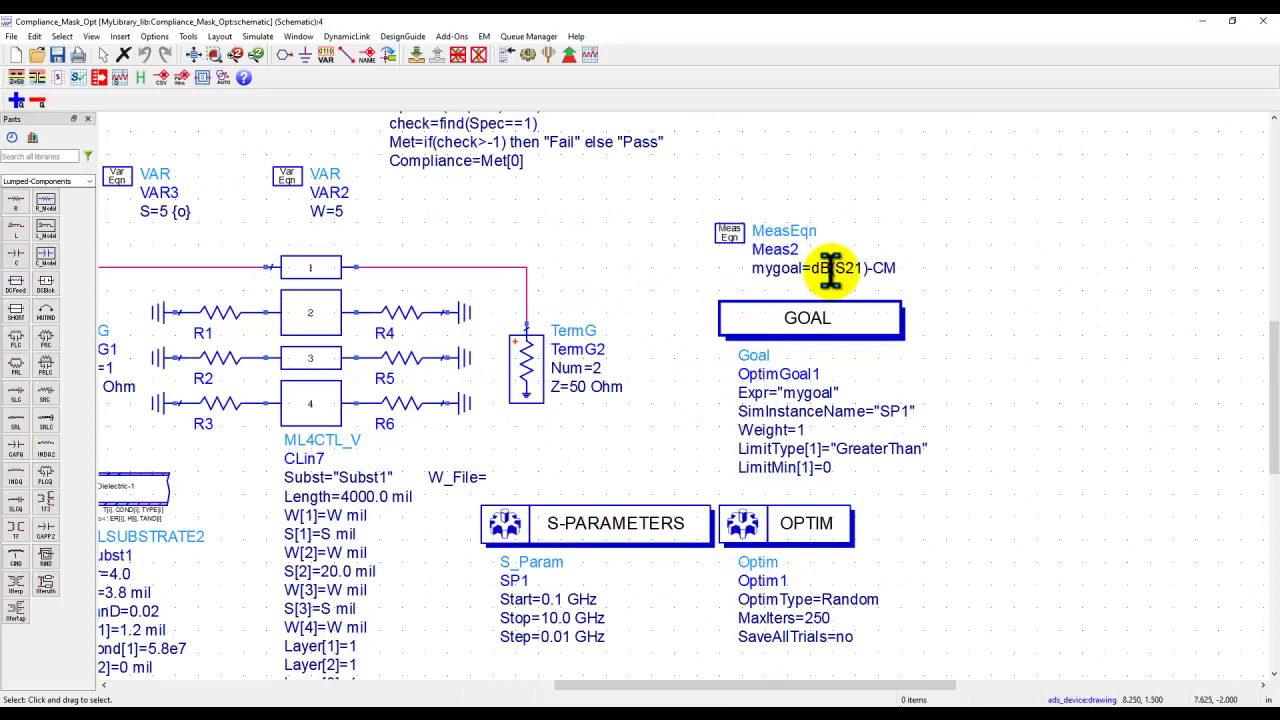
{"action": "scroll", "coordinate": [828, 287], "scroll_direction": "up", "scroll_amount": 2}
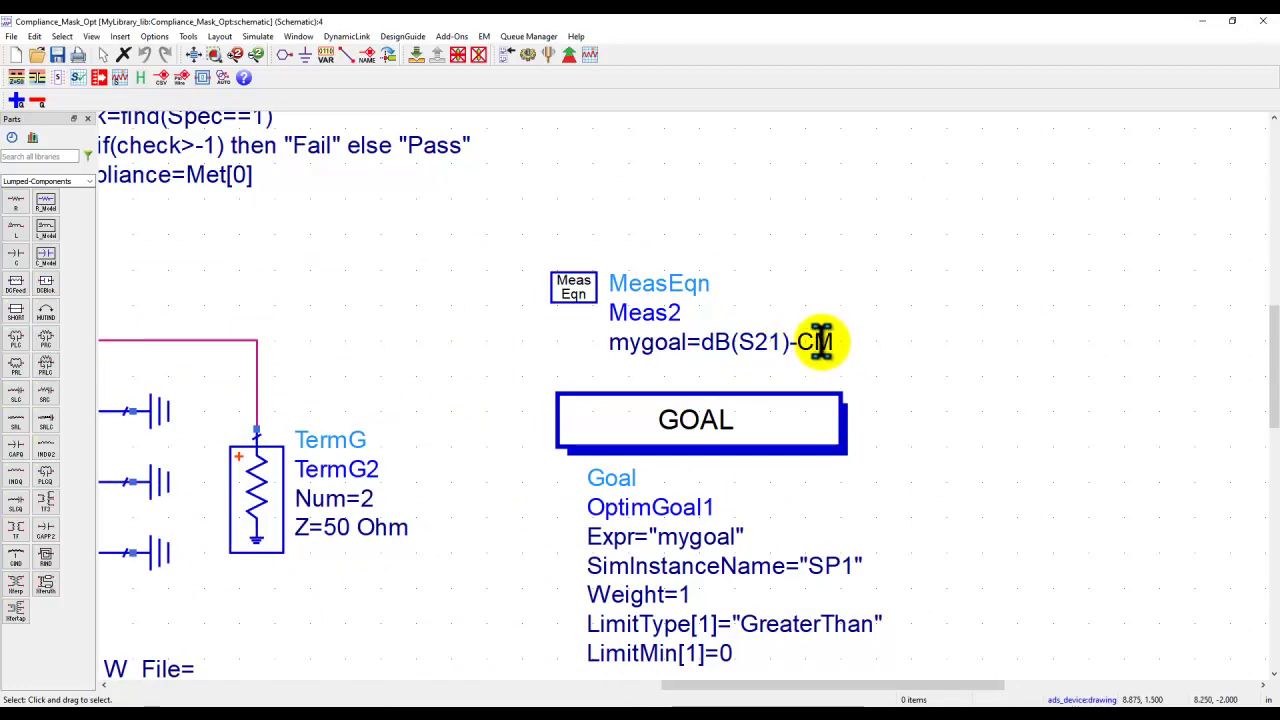
{"action": "scroll", "coordinate": [657, 466], "scroll_direction": "down", "scroll_amount": 3}
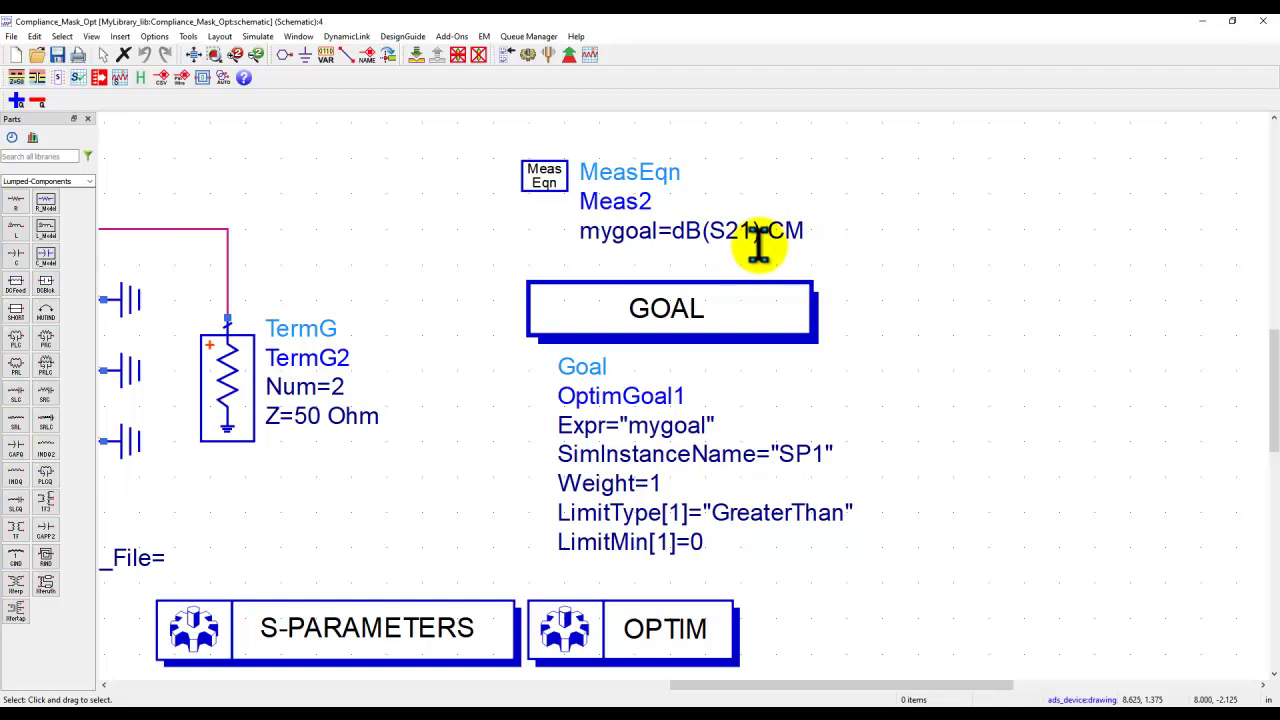
{"action": "scroll", "coordinate": [680, 491], "scroll_direction": "down", "scroll_amount": 1}
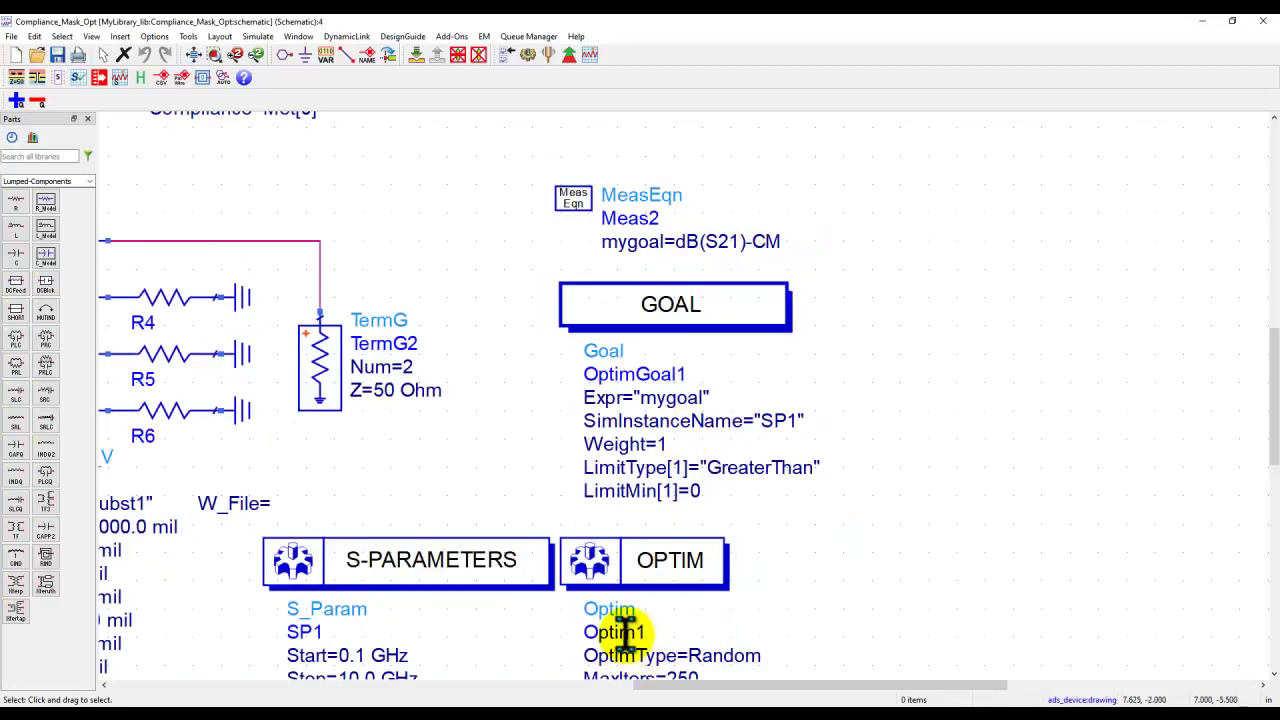
{"action": "left_click_drag", "start_coordinate": [629, 634], "coordinate": [710, 390]}
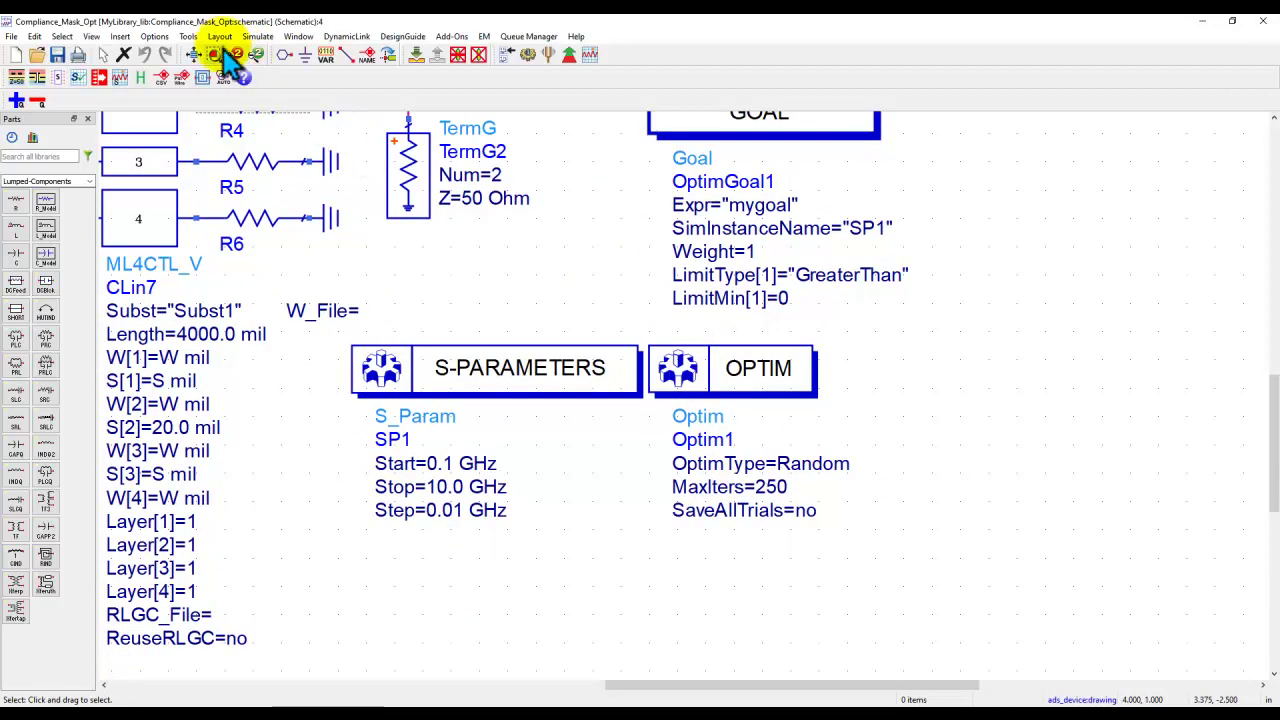
{"action": "left_click", "coordinate": [196, 55]}
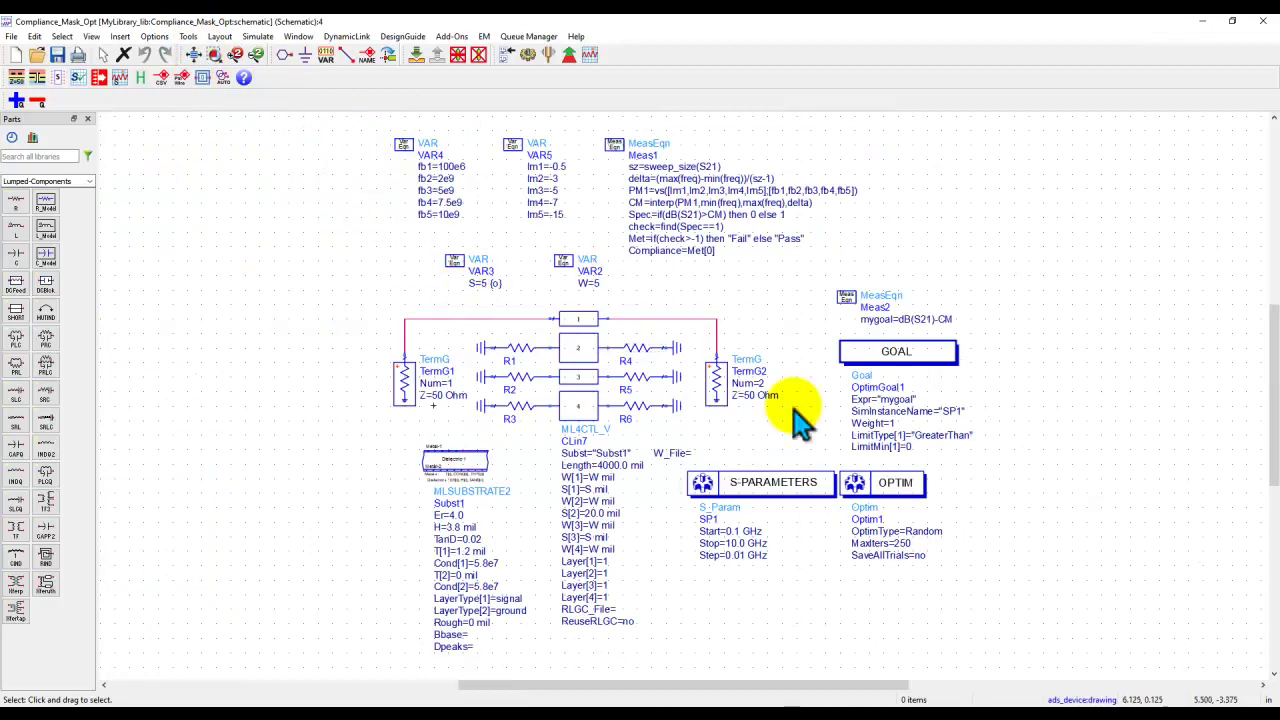
Simulate the filter at S=5 to see dB(S21) fail the mask, then return to the schematic.
{"action": "left_click", "coordinate": [526, 55]}
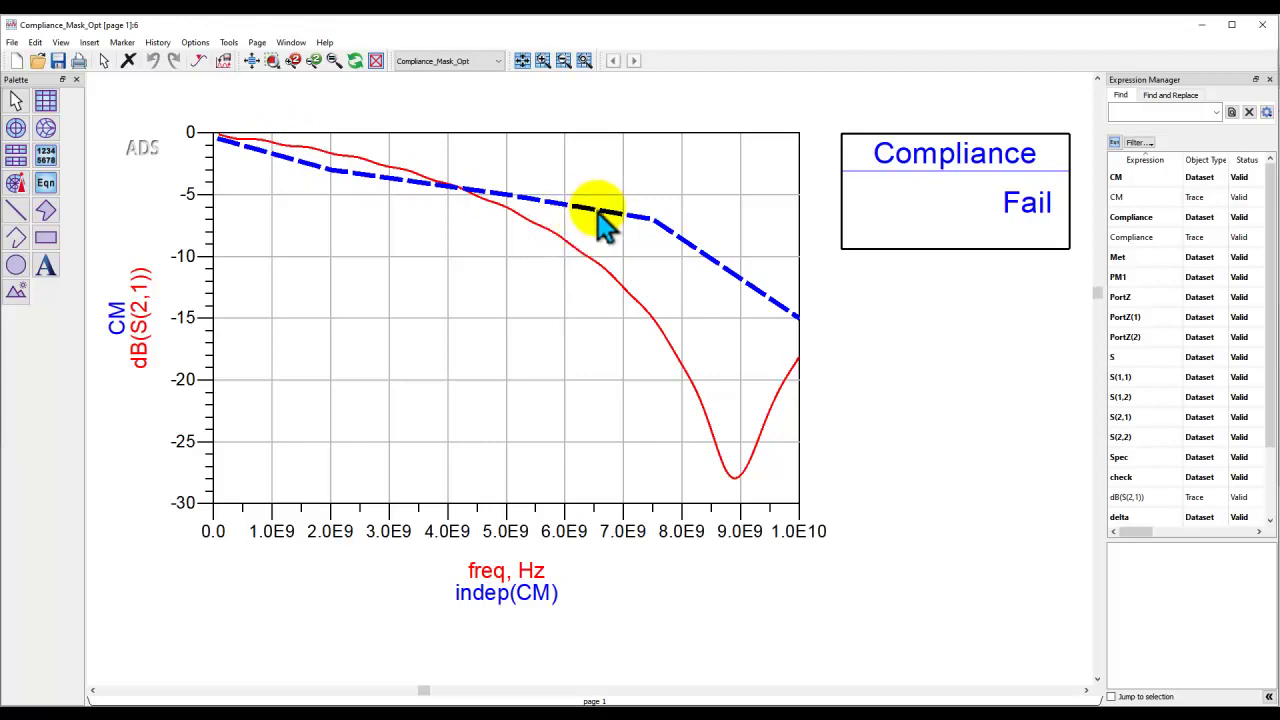
{"action": "left_click", "coordinate": [894, 697]}
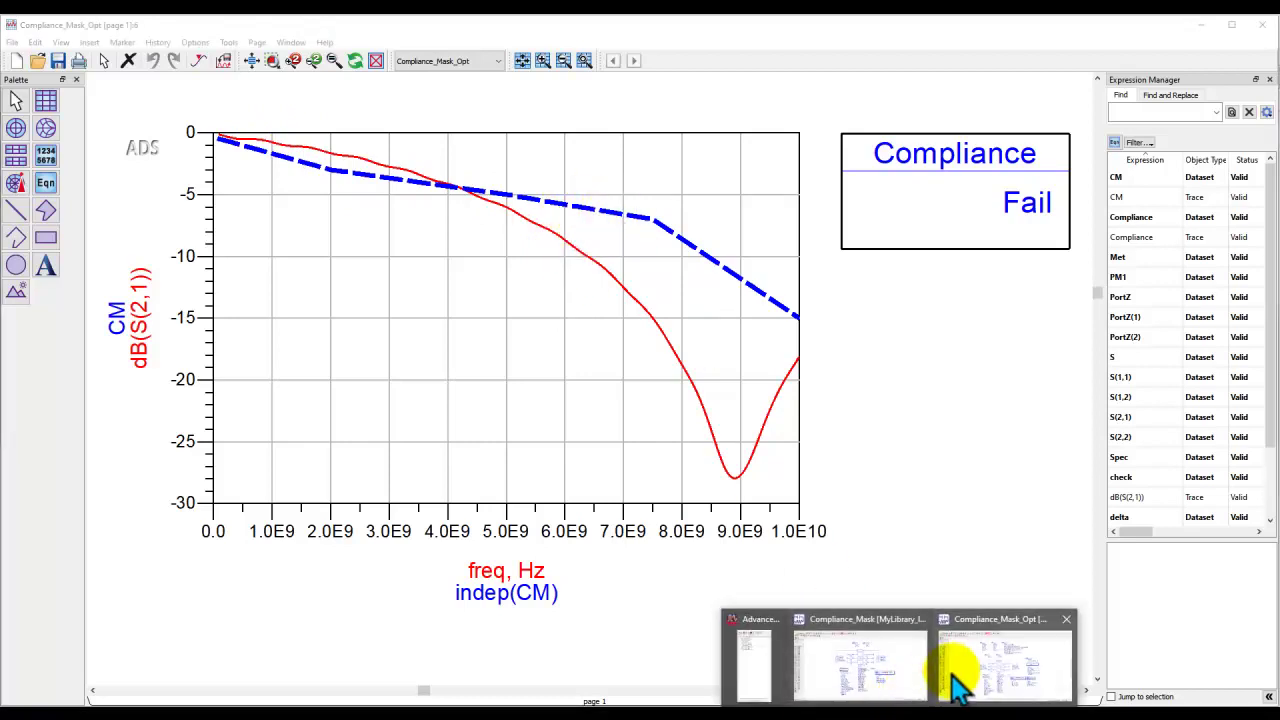
{"action": "left_click", "coordinate": [968, 677]}
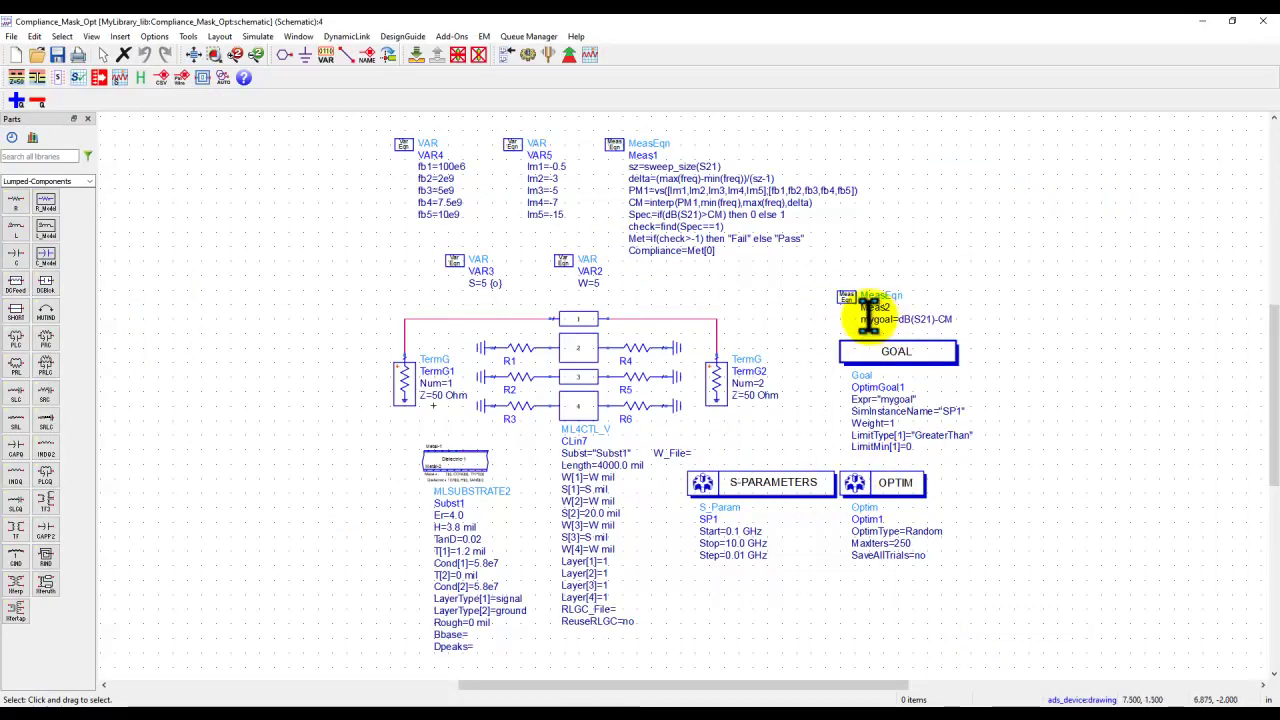
Confirm spacing S is optimizable from 1 to 12 in 0.5 steps and start the optimization.
{"action": "double_click", "coordinate": [494, 283]}
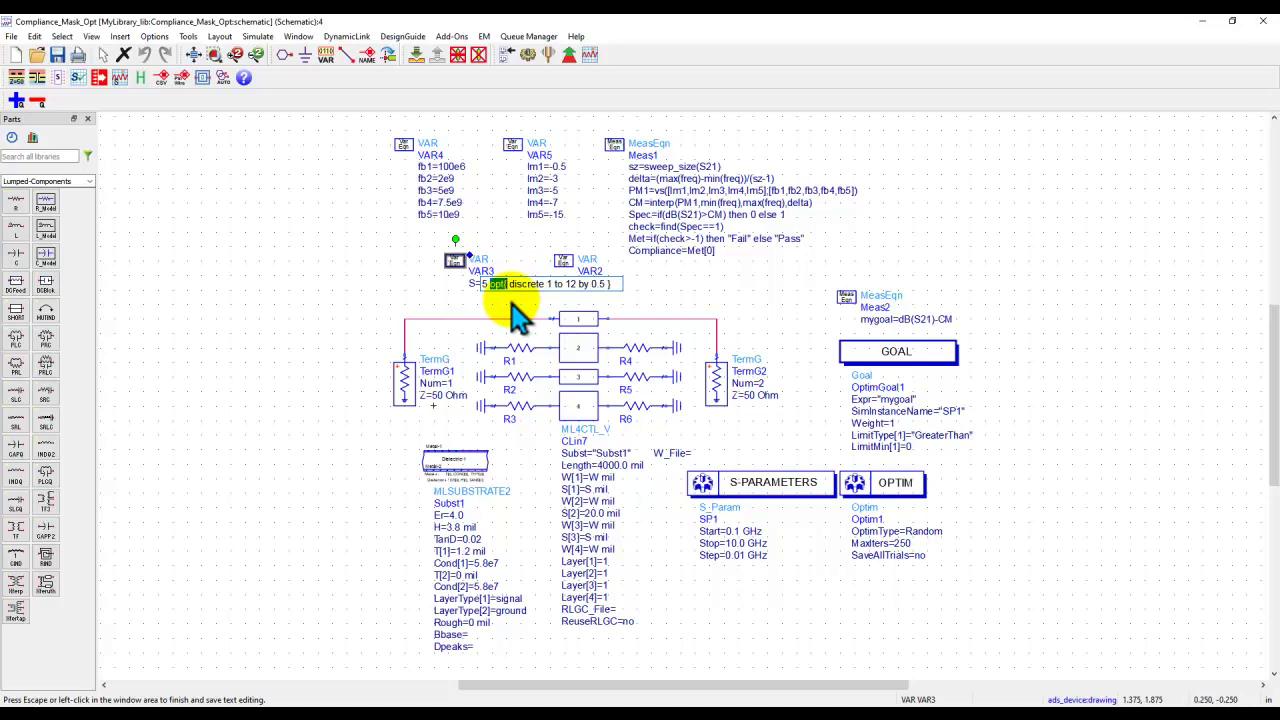
{"action": "left_click", "coordinate": [512, 316]}
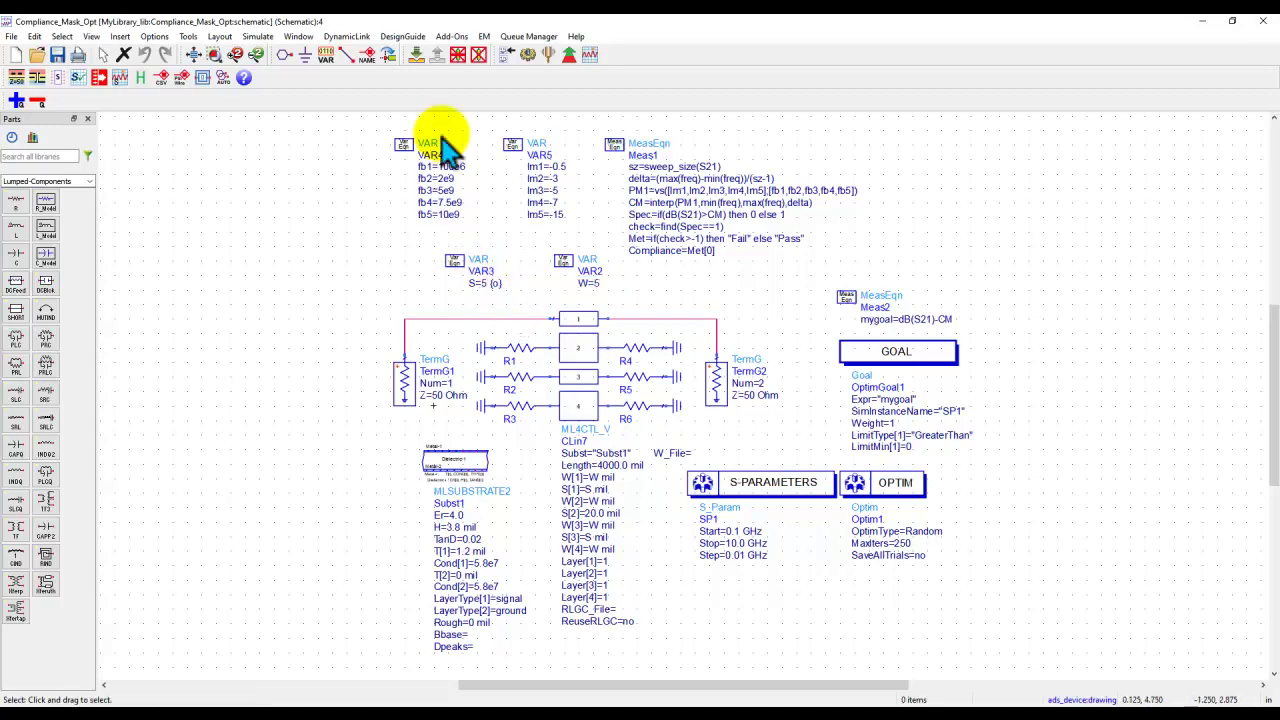
{"action": "left_click", "coordinate": [569, 56]}
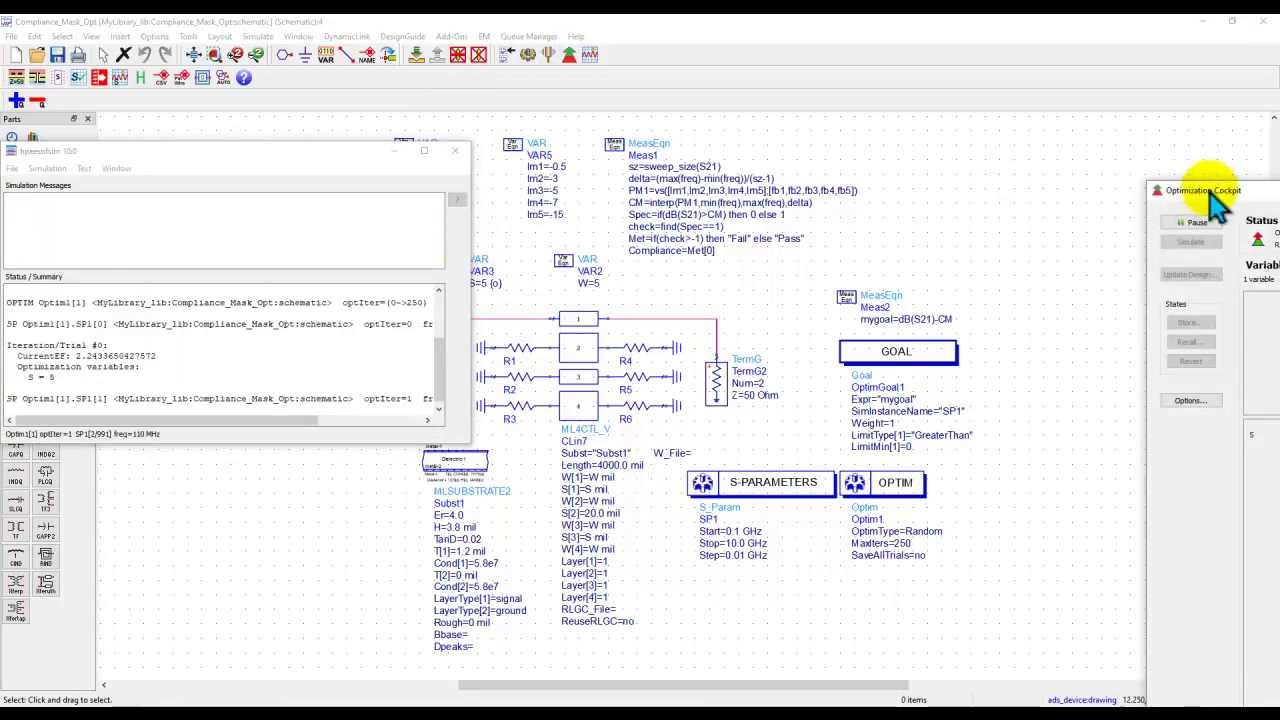
Review the optimization reaching error 0, then update the design so VAR3 reads S=9.5.
{"action": "double_click", "coordinate": [1157, 190]}
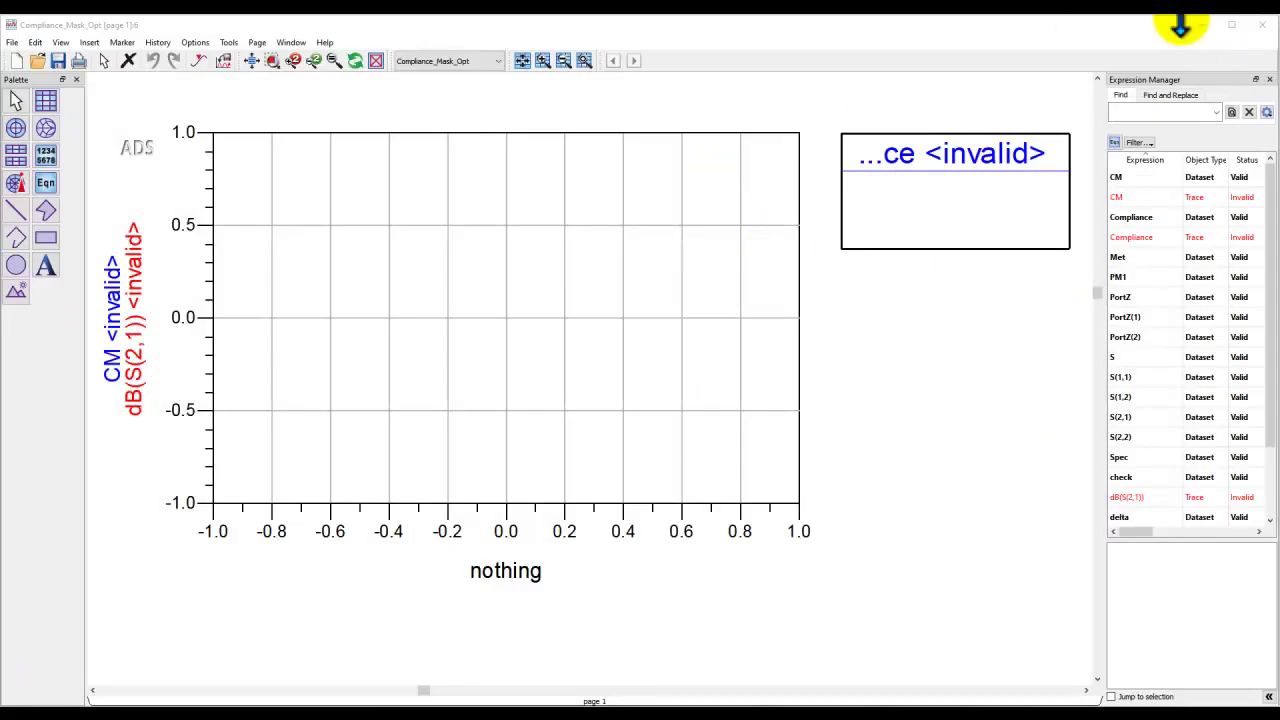
{"action": "left_click", "coordinate": [1232, 24]}
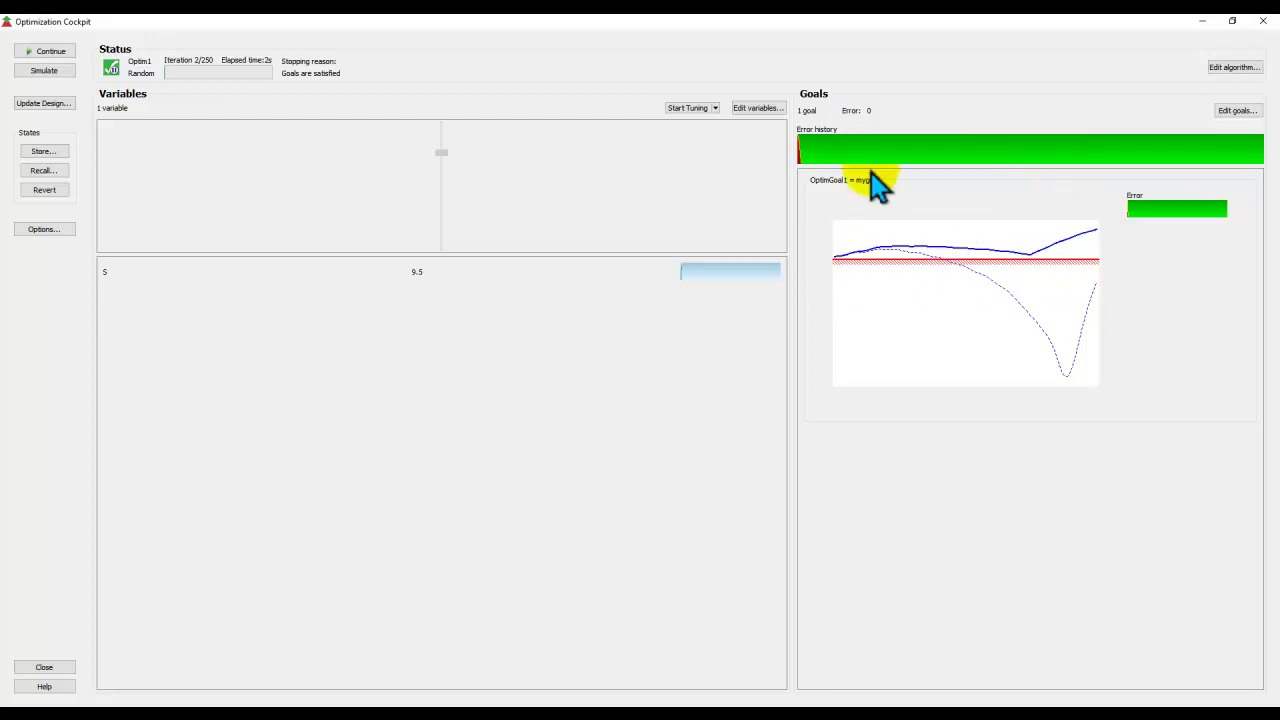
{"action": "left_click", "coordinate": [52, 669]}
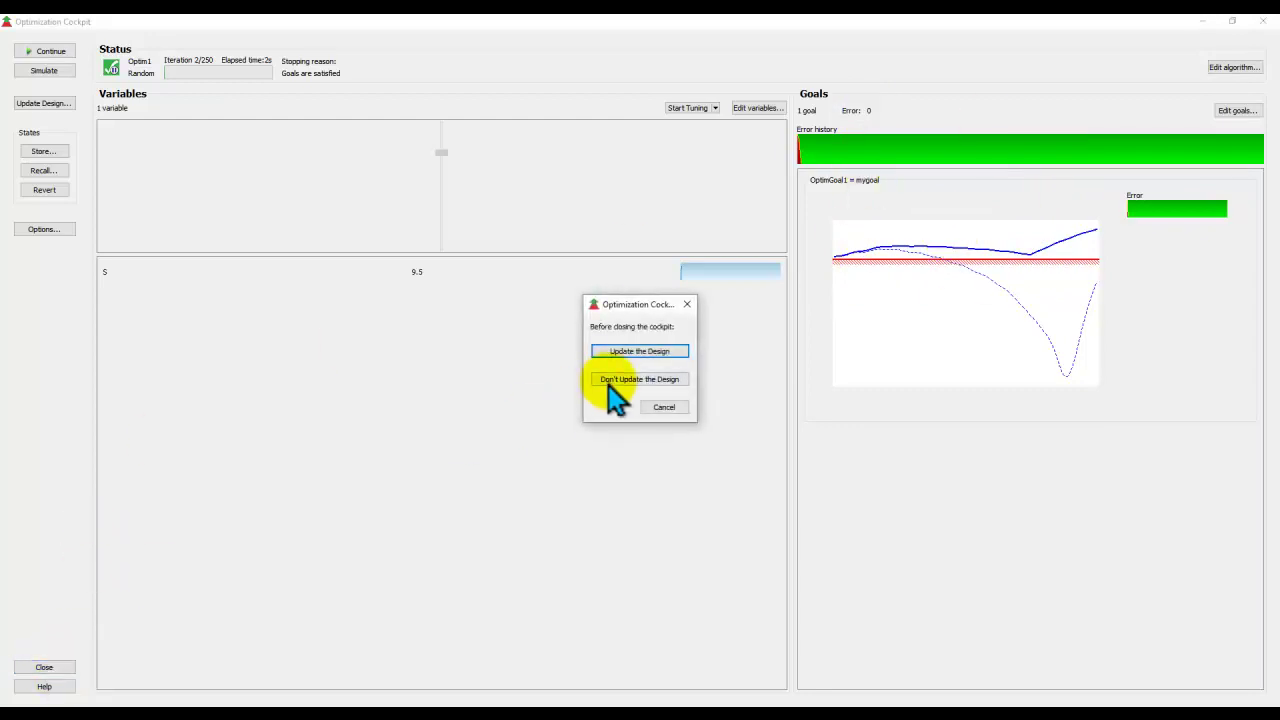
{"action": "left_click", "coordinate": [622, 352]}
{"action": "left_click", "coordinate": [645, 398]}
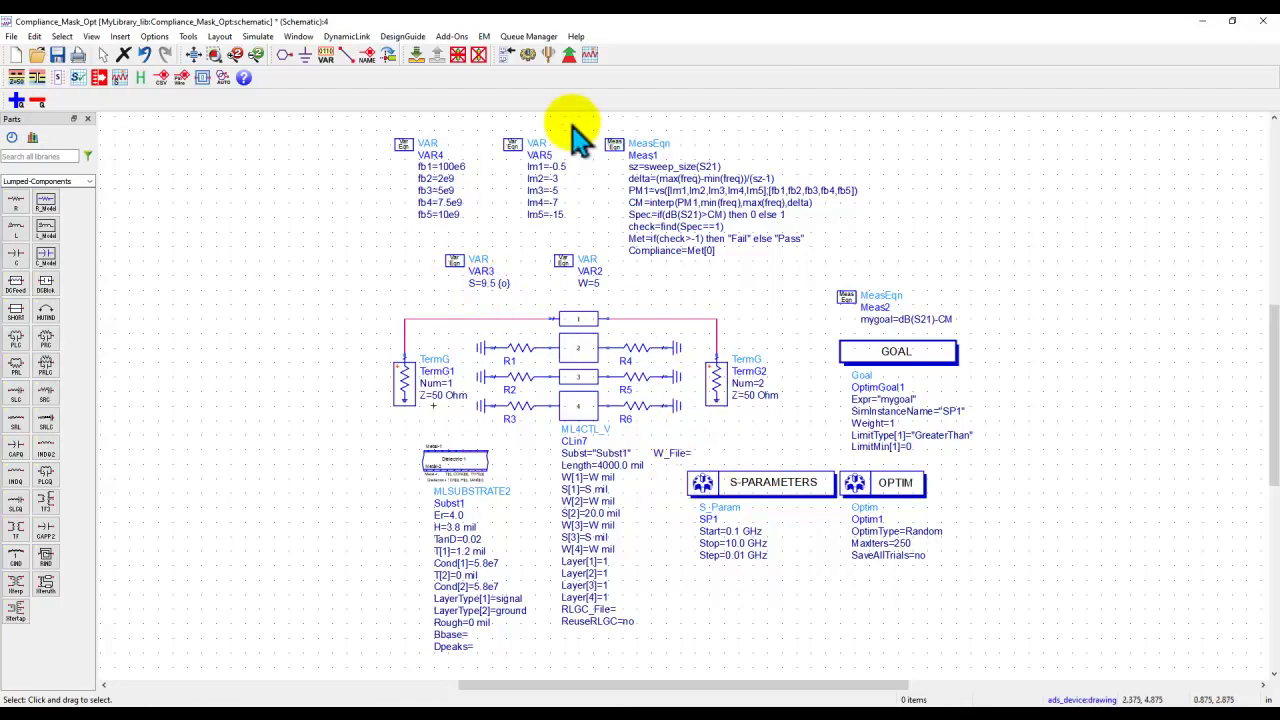
Re-simulate with S=9.5 to get a Pass compliance verdict, then switch back to the PowerPoint slide show.
{"action": "left_click", "coordinate": [527, 55]}
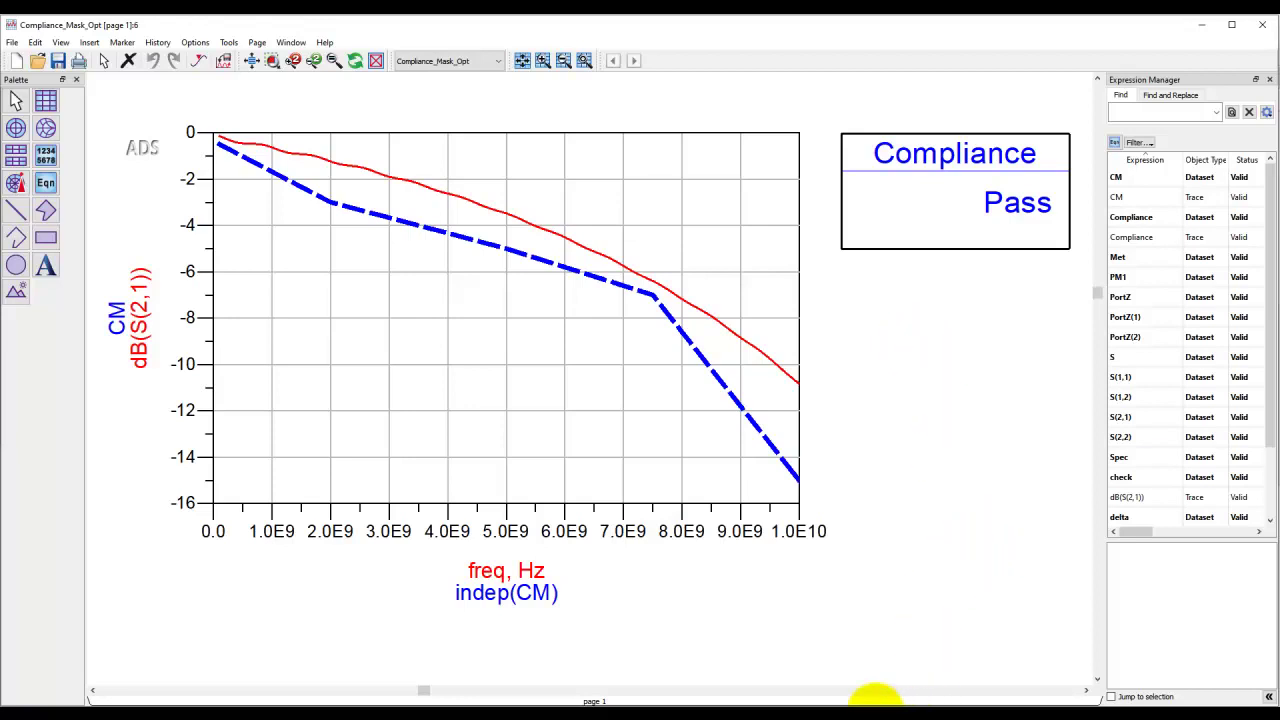
{"action": "key", "text": "alt+Tab"}
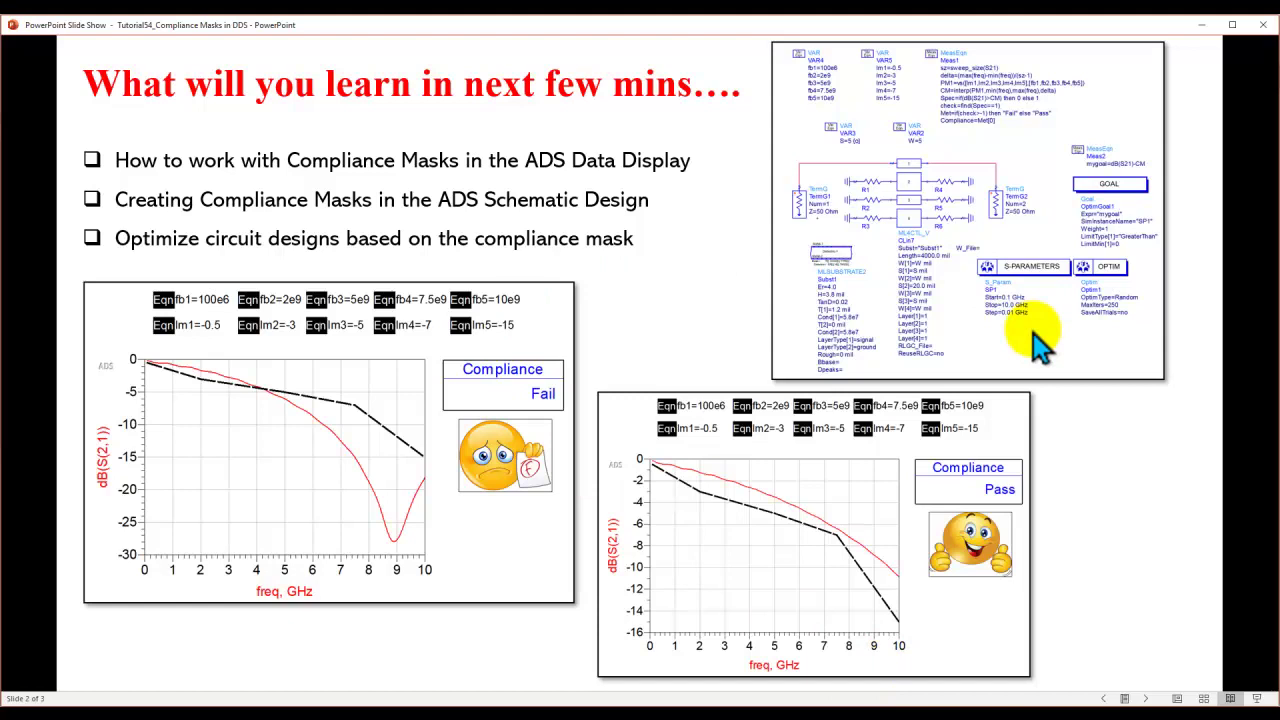